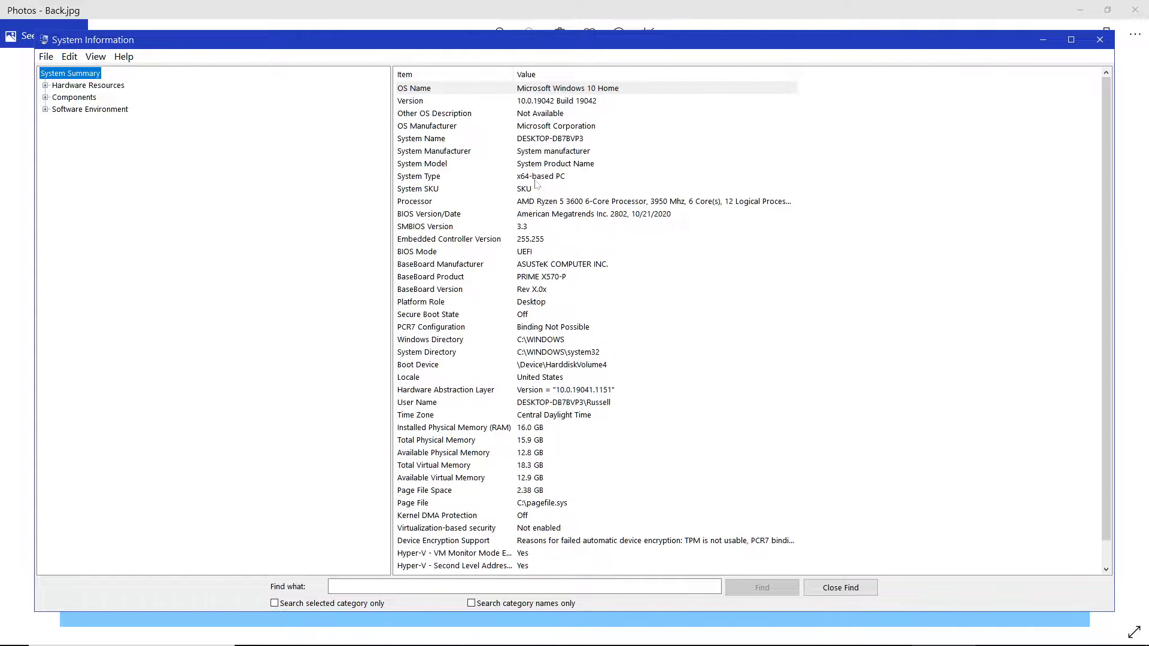
# Step: Close System Information, then switch to Edge and download httpd-2.4.51-win64-VS16.zip and vc_redist_x64 from the Apache Lounge page
pyautogui.click(1104, 42)
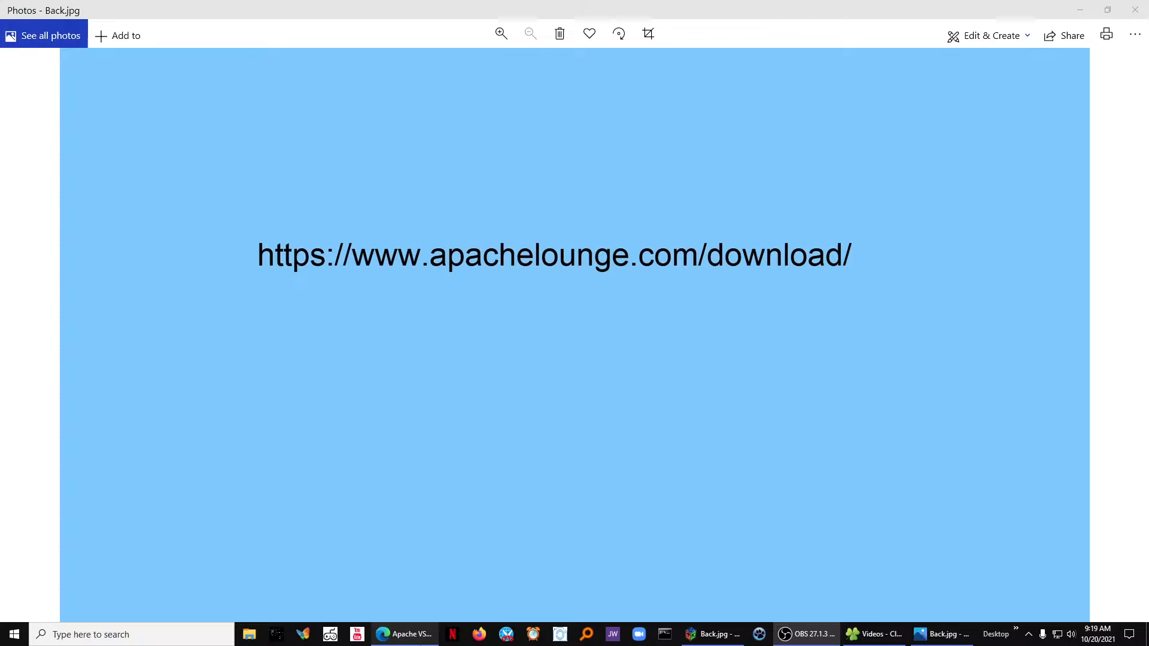
pyautogui.click(400, 634)
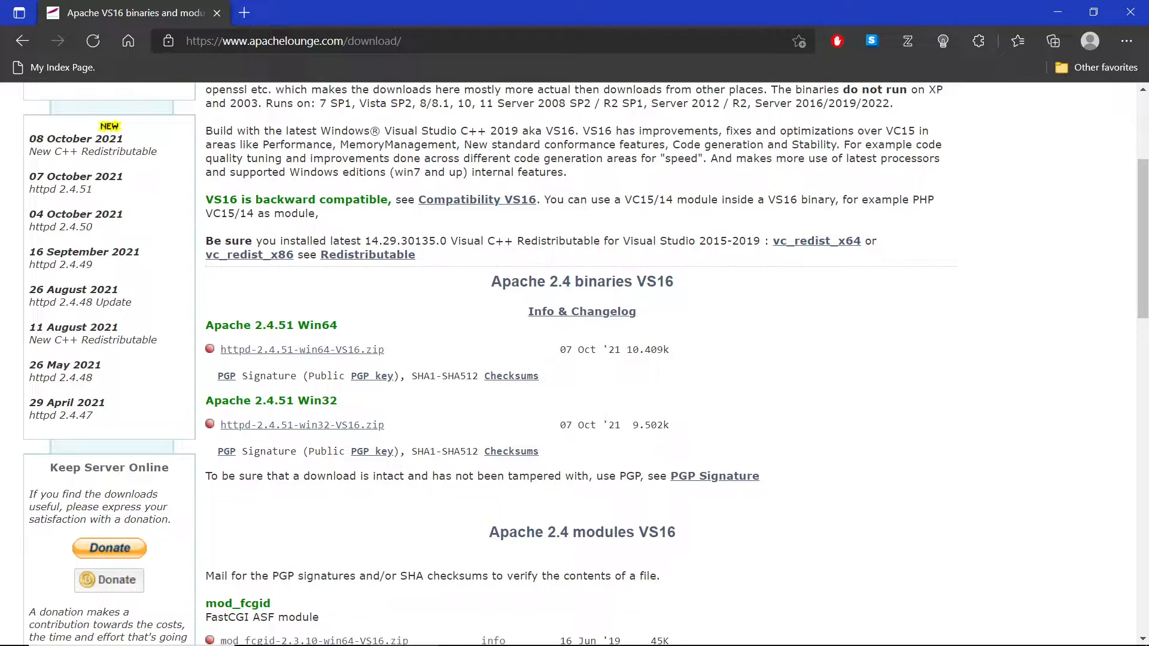
pyautogui.click(349, 352)
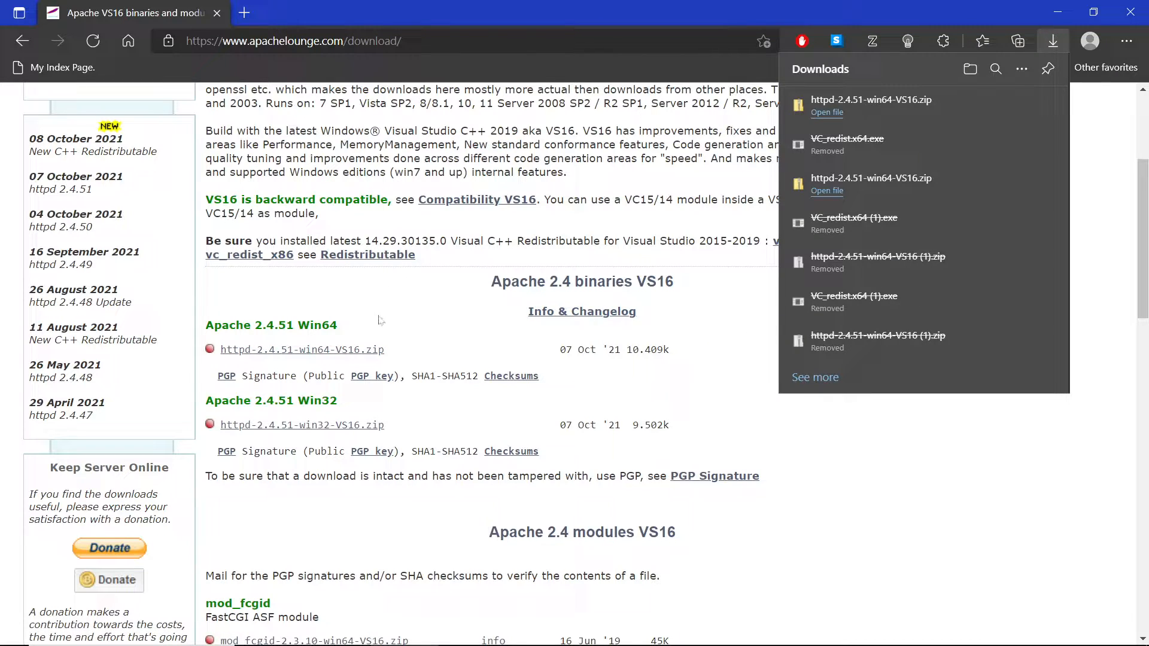
pyautogui.click(406, 303)
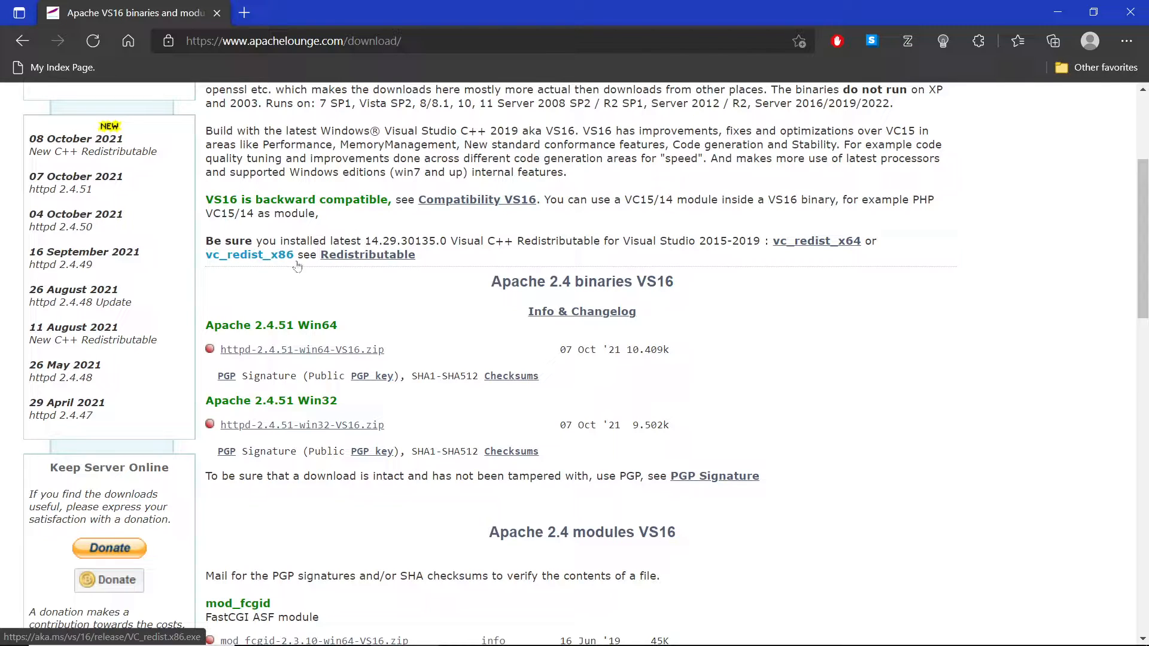
pyautogui.click(822, 241)
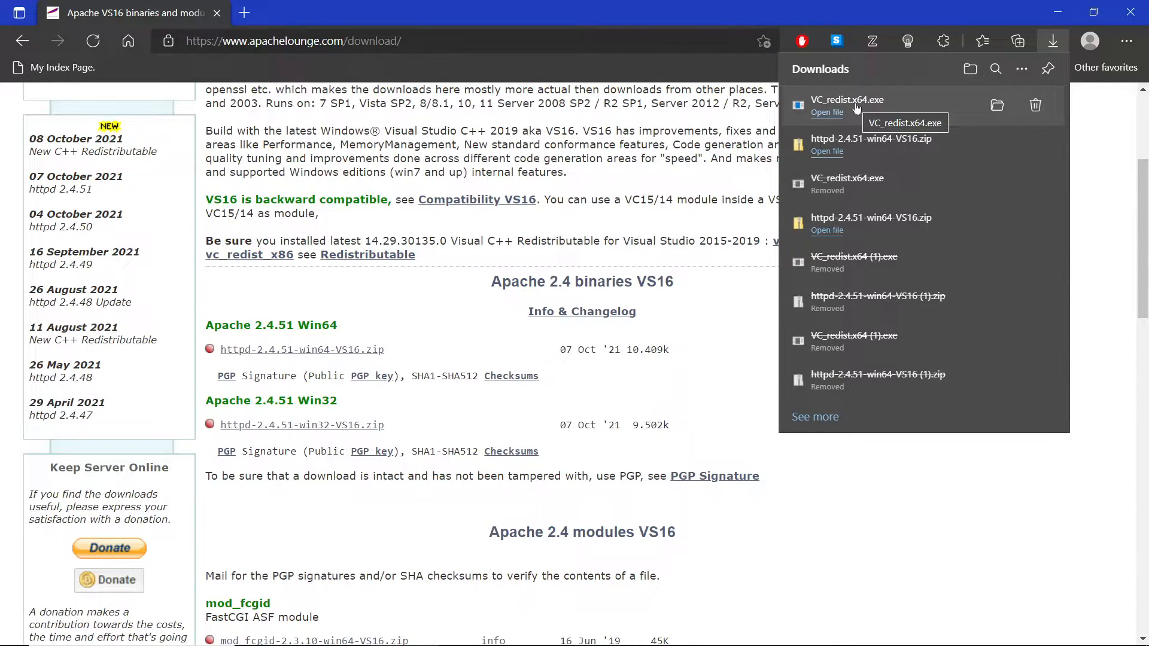
# Step: Show the downloaded files in their folder and extract httpd-2.4.51-win64-VS16.zip to the proposed destination
pyautogui.click(997, 106)
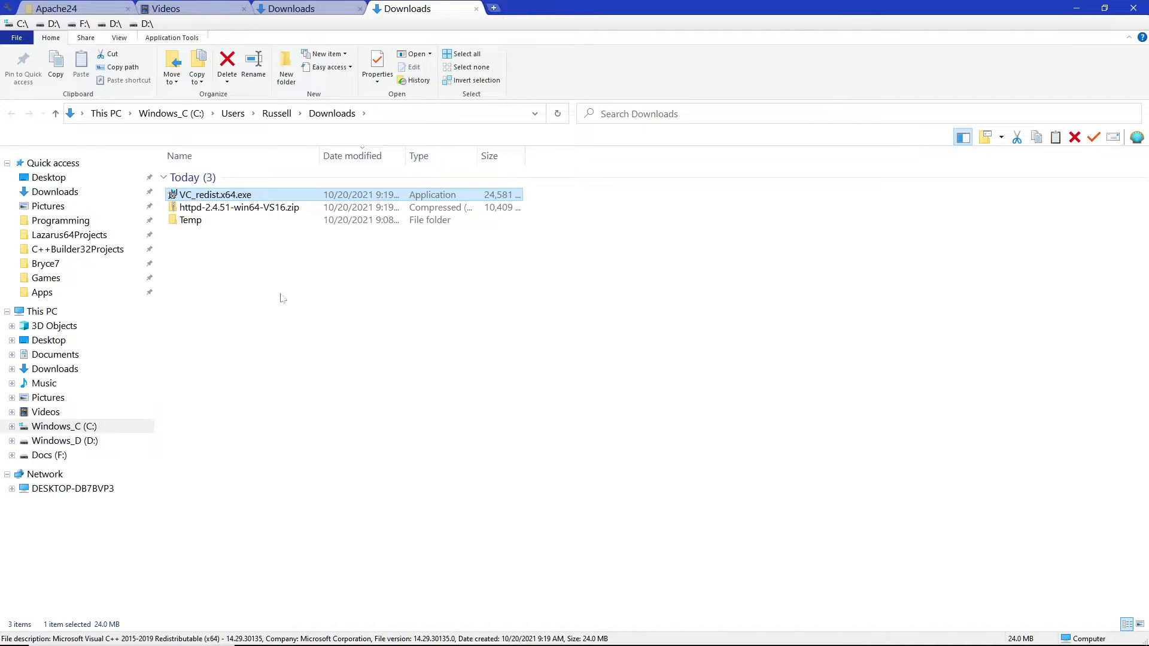
pyautogui.click(244, 209)
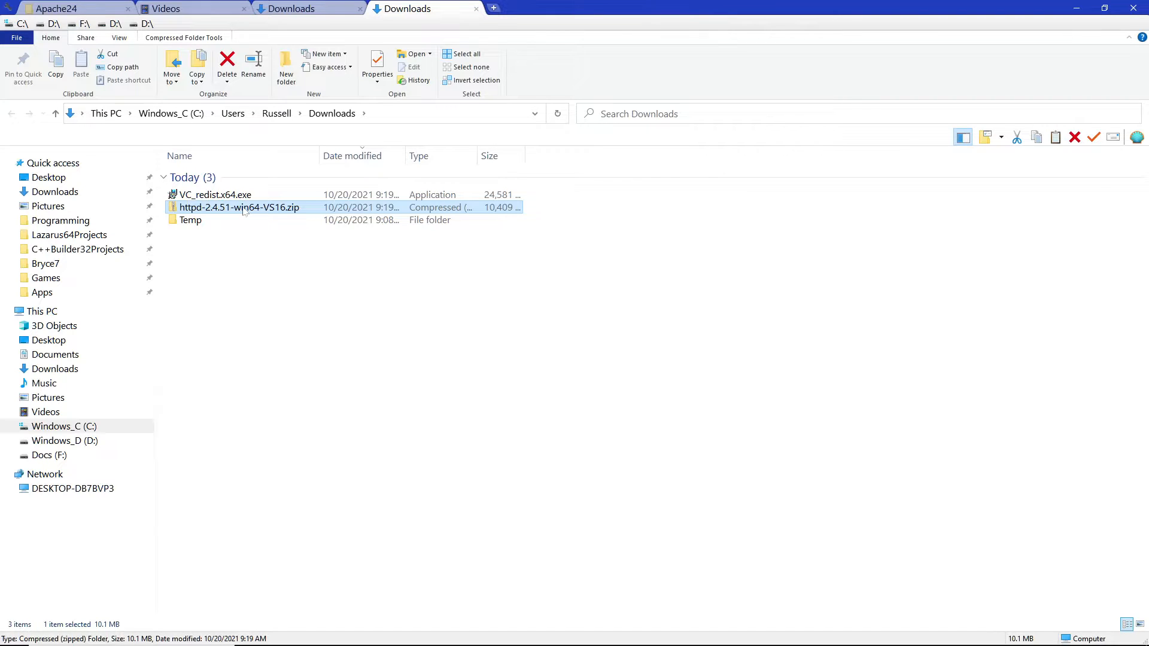
pyautogui.rightClick(244, 209)
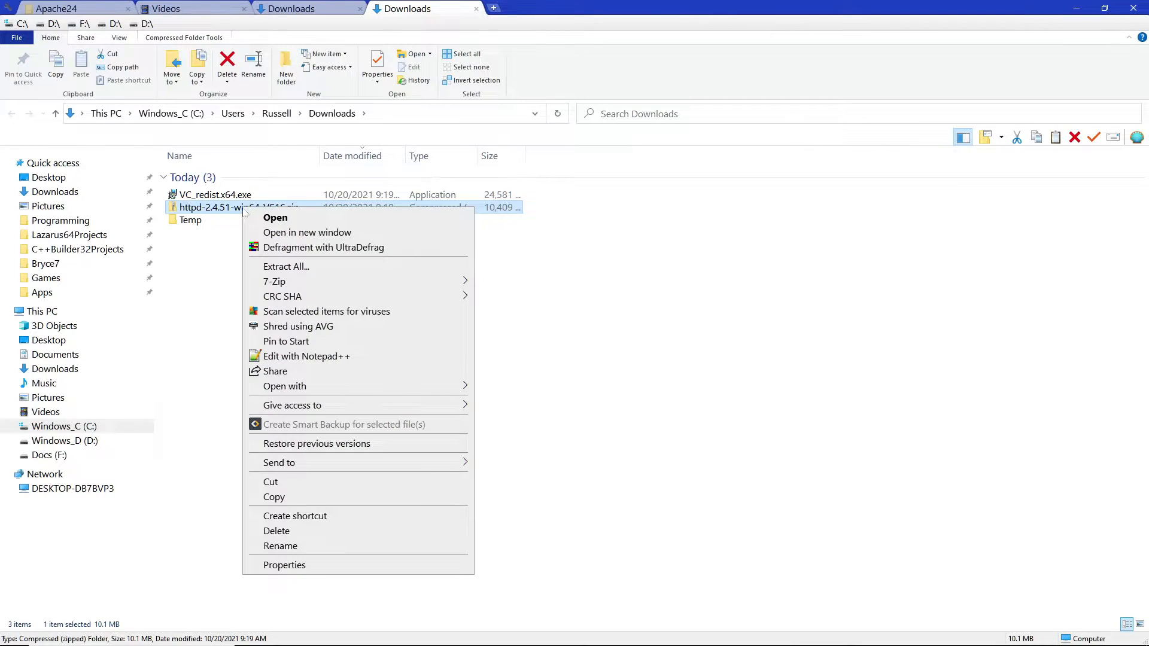
pyautogui.click(329, 266)
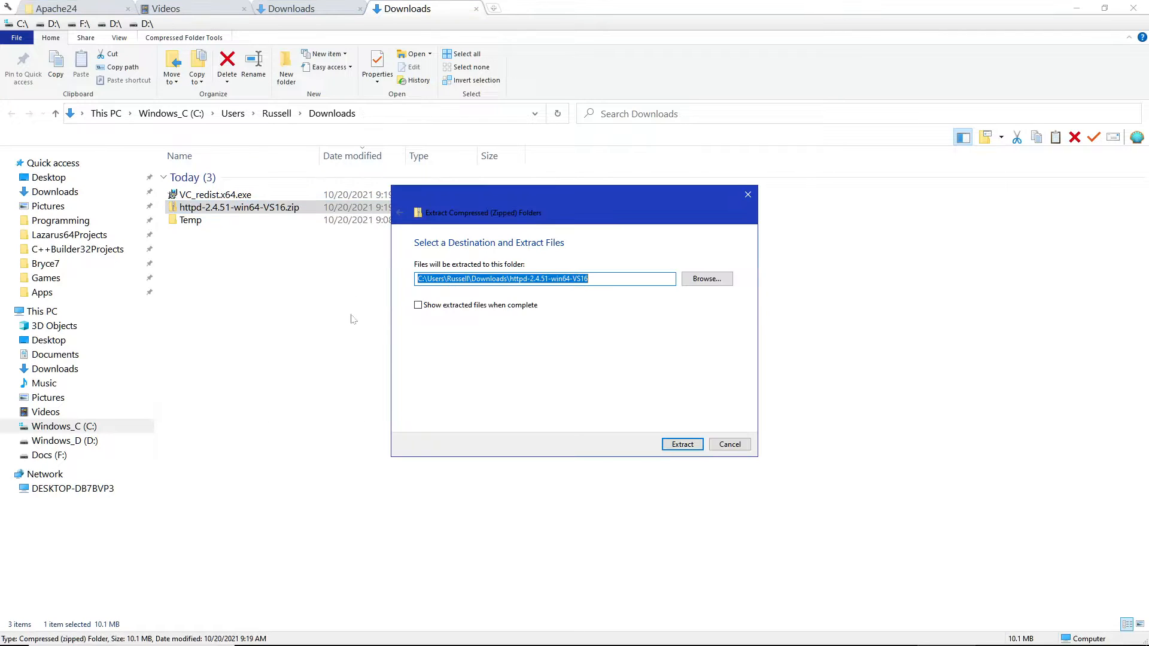
pyautogui.click(665, 441)
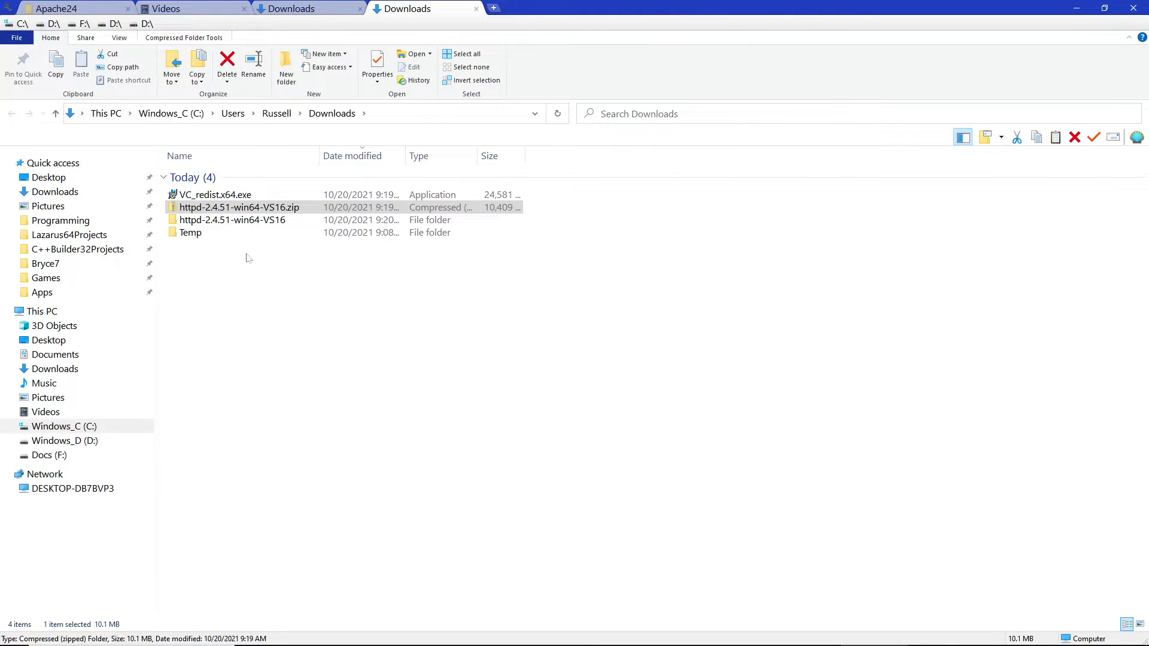
# Step: Copy the Apache24 folder from inside the extracted httpd-2.4.51-win64-VS16 folder
pyautogui.doubleClick(242, 221)
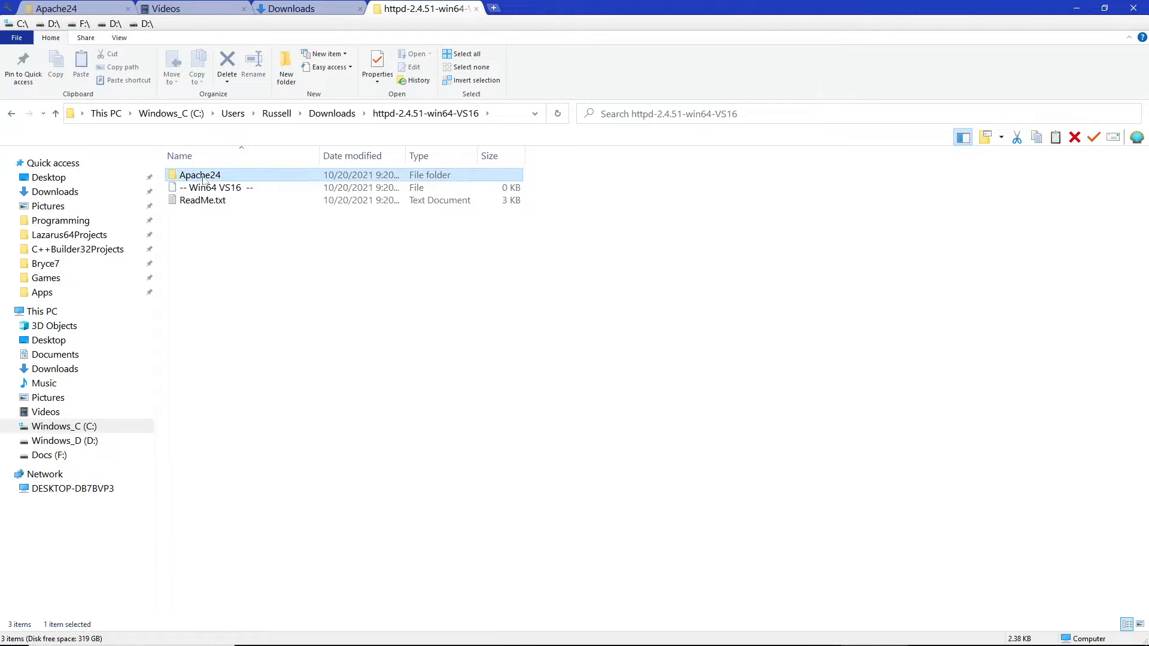
pyautogui.rightClick(203, 179)
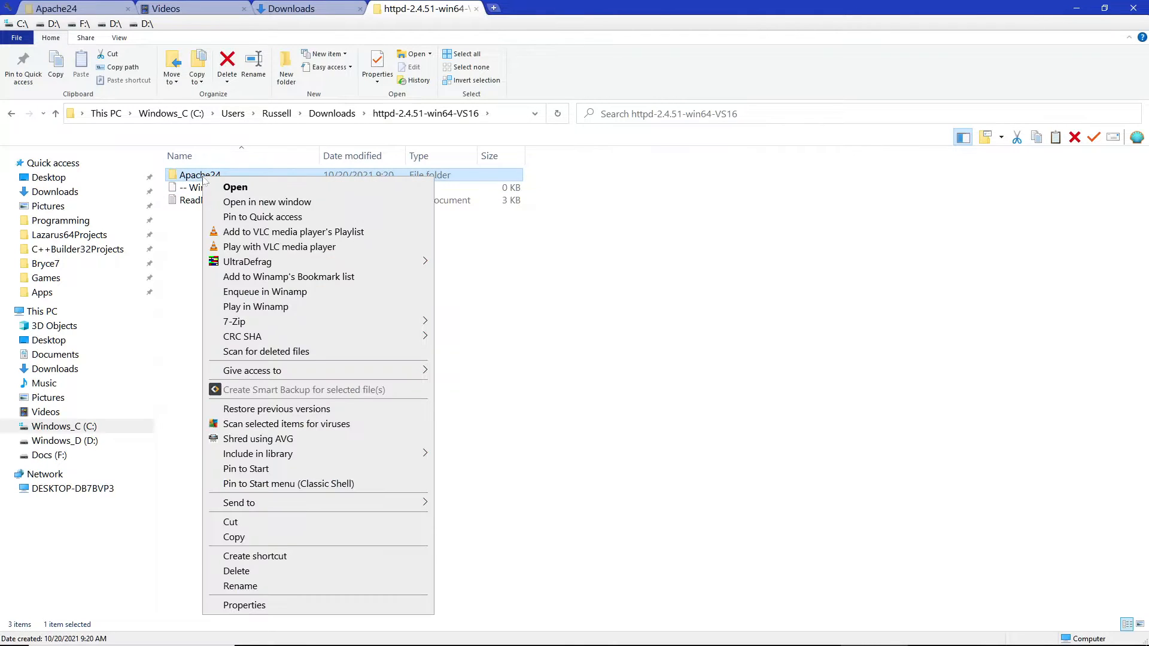
pyautogui.click(240, 537)
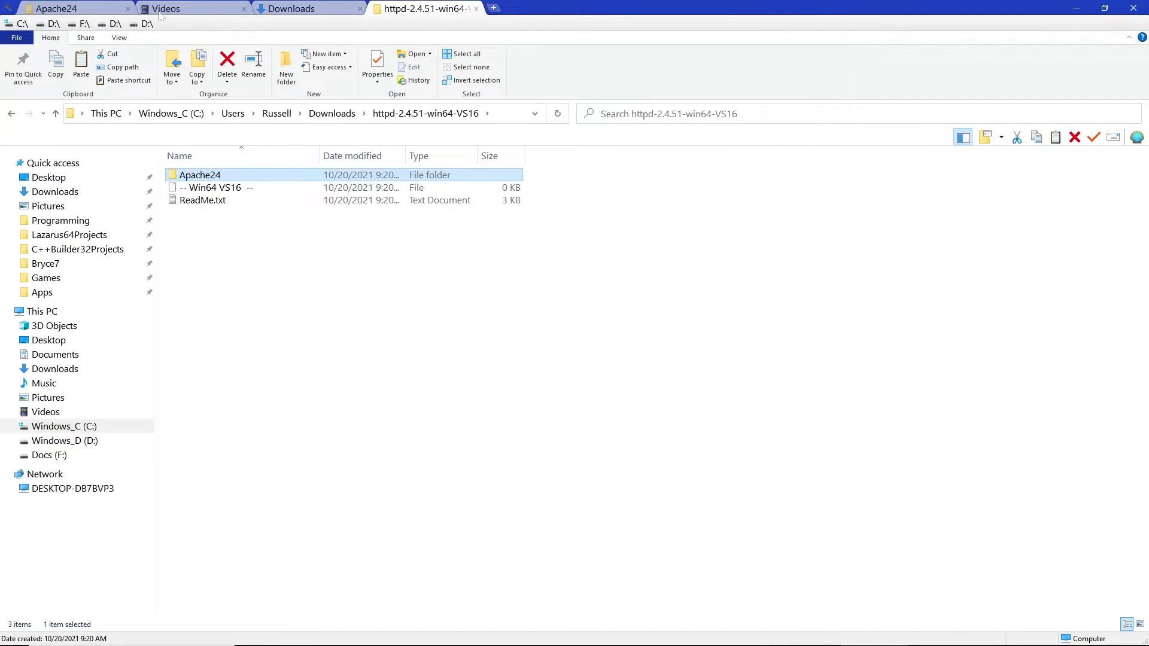
# Step: Create a shortcut to httpd.exe in the bin folder of Apache24 on the C: drive
pyautogui.click(73, 425)
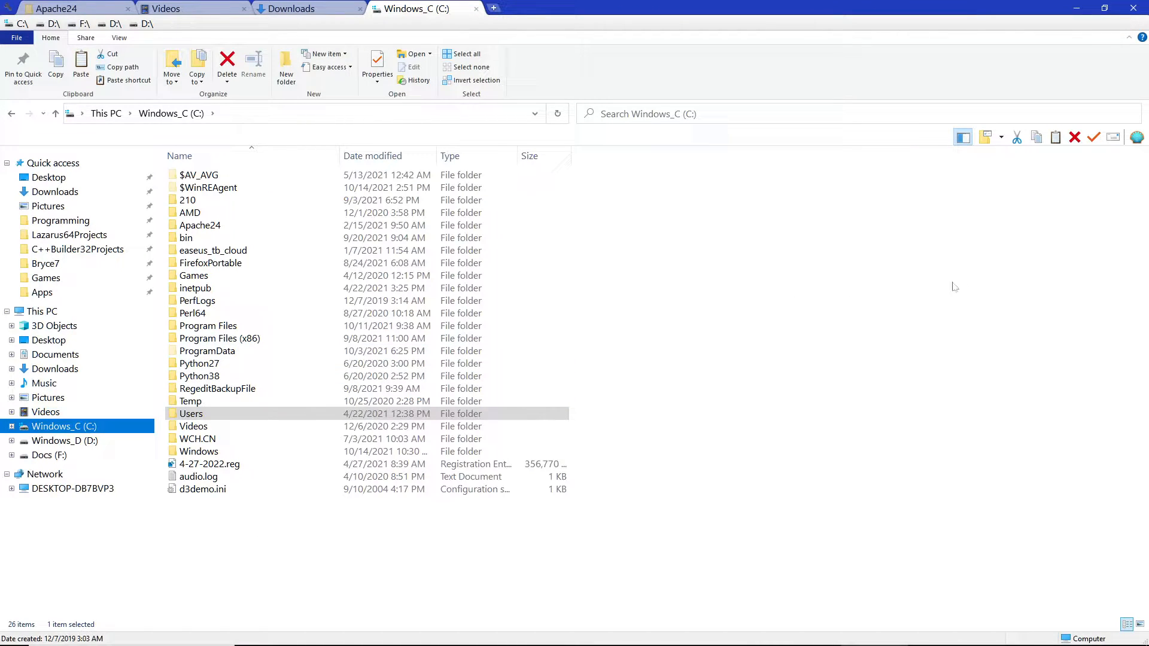
pyautogui.doubleClick(214, 229)
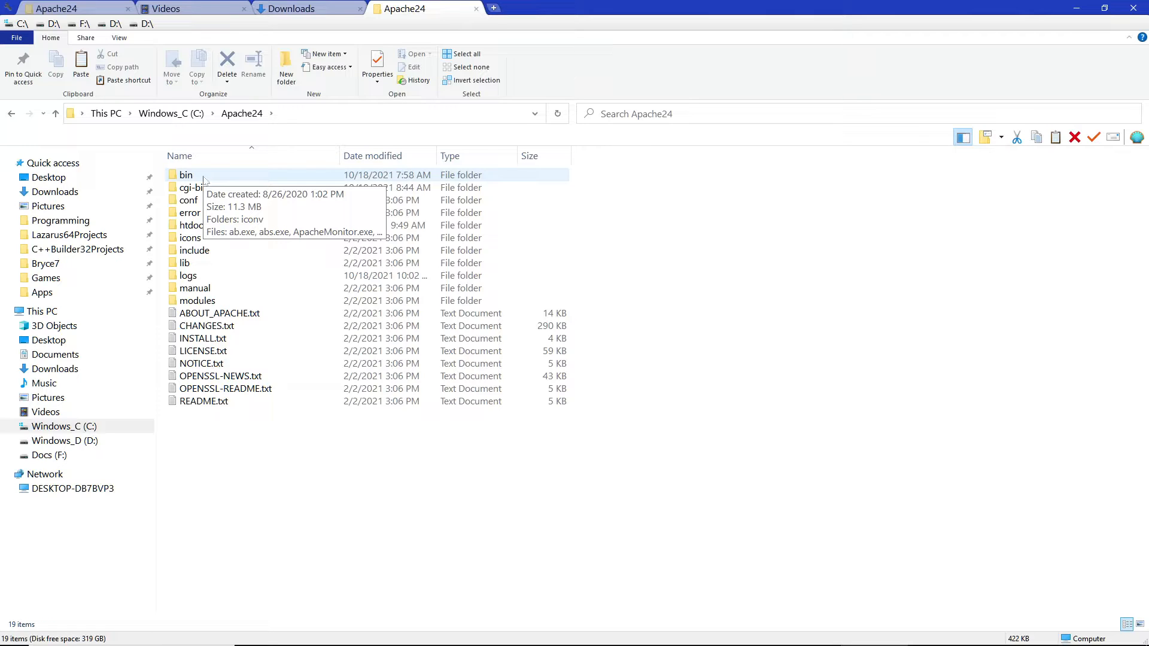
pyautogui.doubleClick(204, 178)
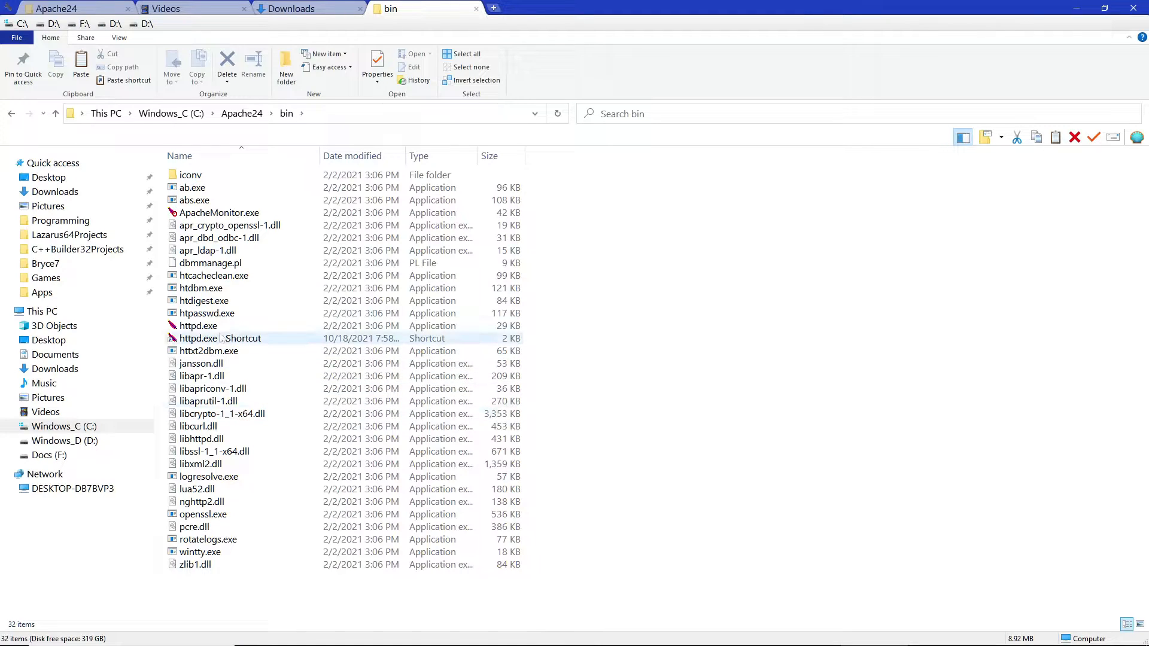
pyautogui.moveTo(204, 328)
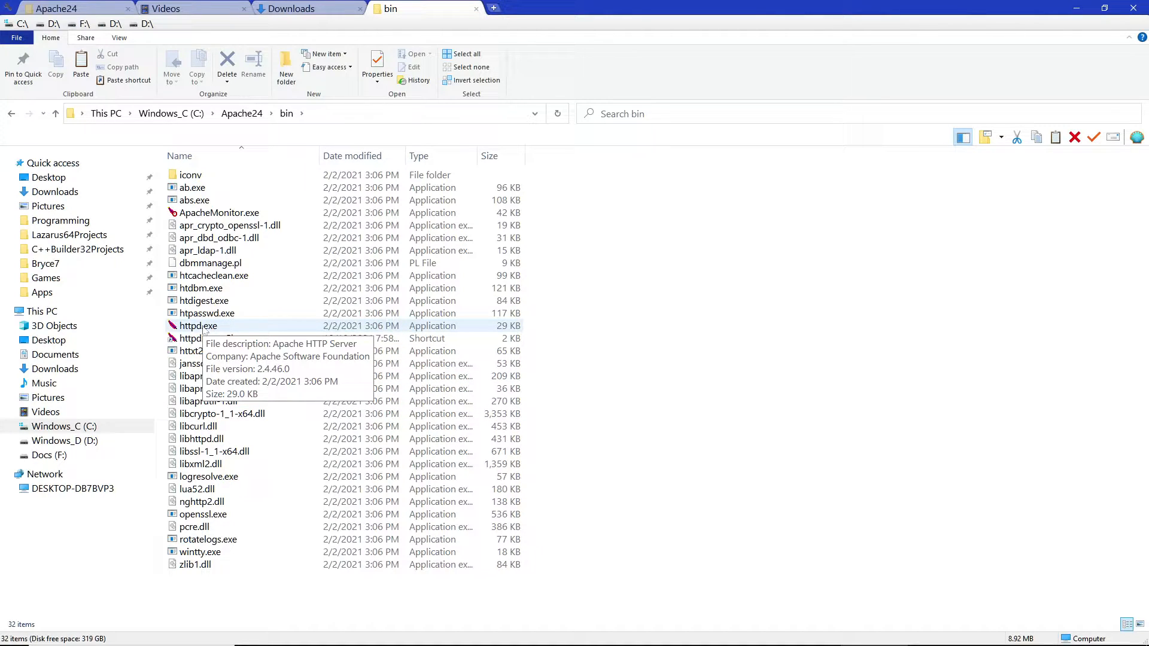
pyautogui.click(237, 329)
pyautogui.rightClick(238, 329)
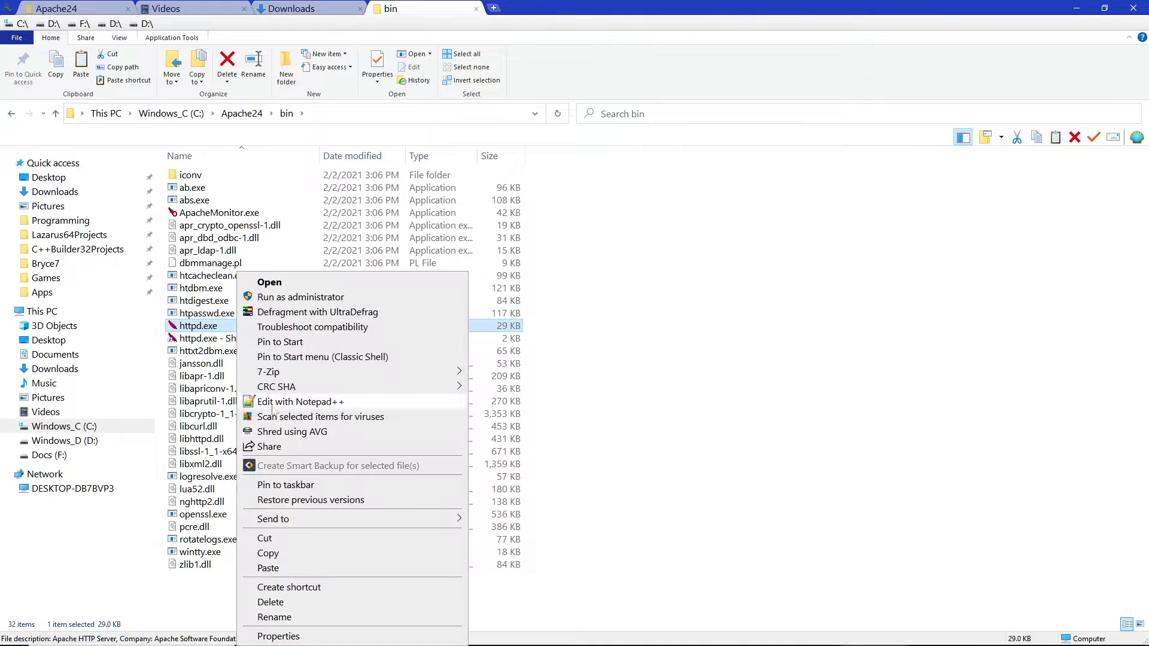
pyautogui.click(311, 585)
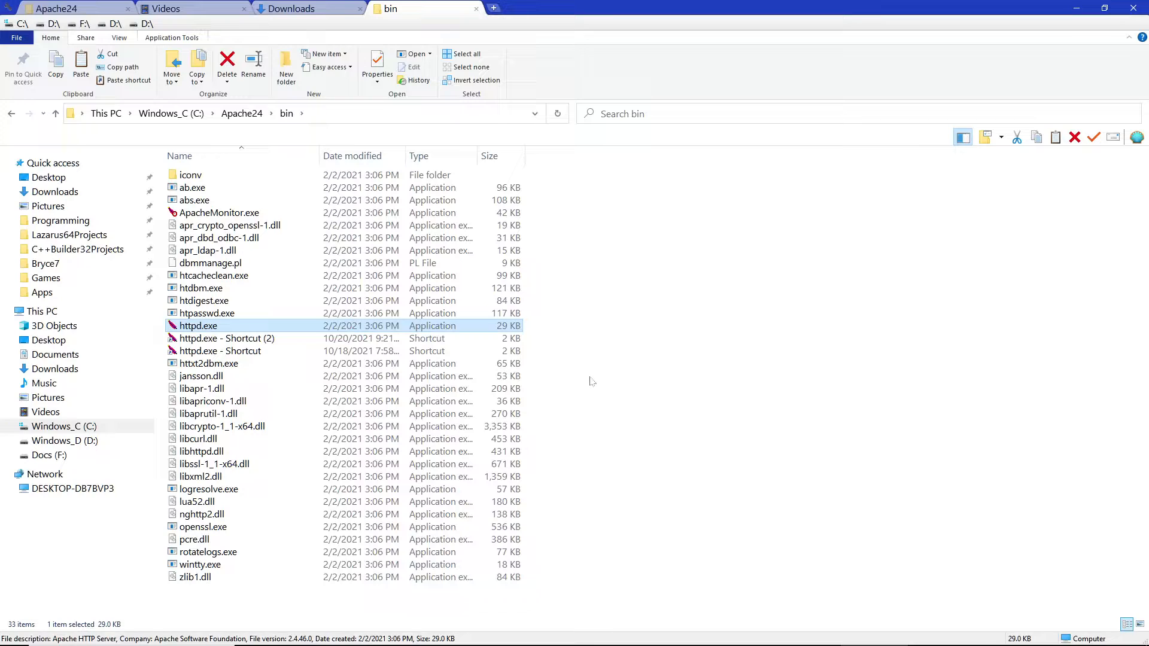
# Step: Copy the existing httpd.exe - Shortcut file from the bin folder and paste it on the desktop as a shortcut
pyautogui.click(249, 353)
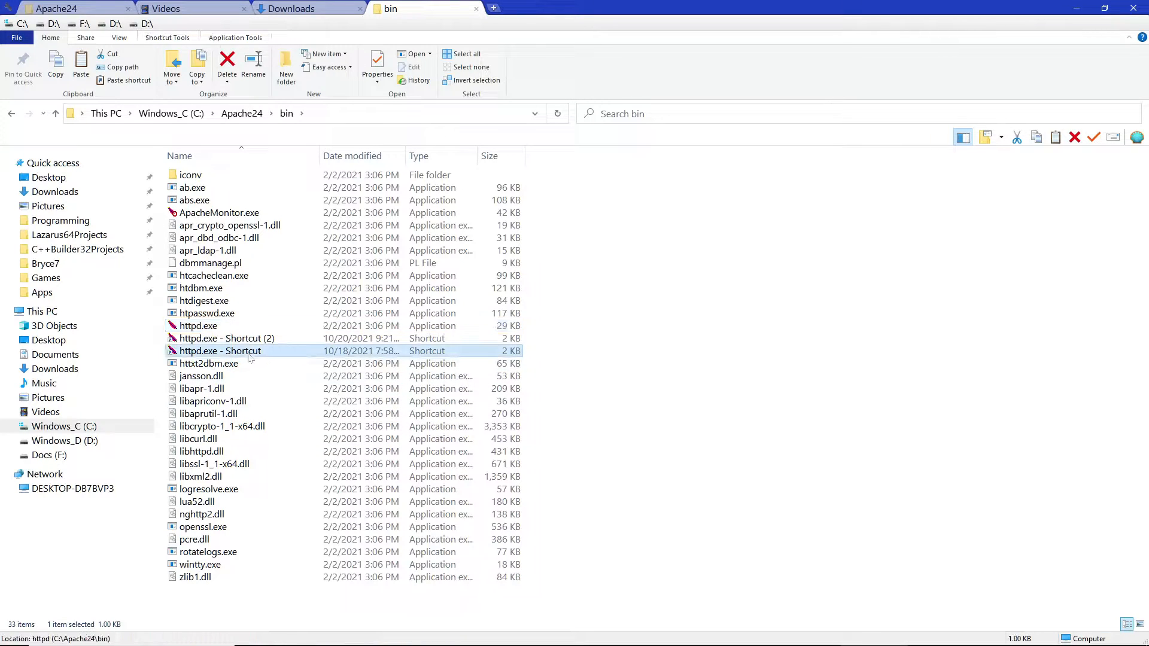
pyautogui.rightClick(249, 353)
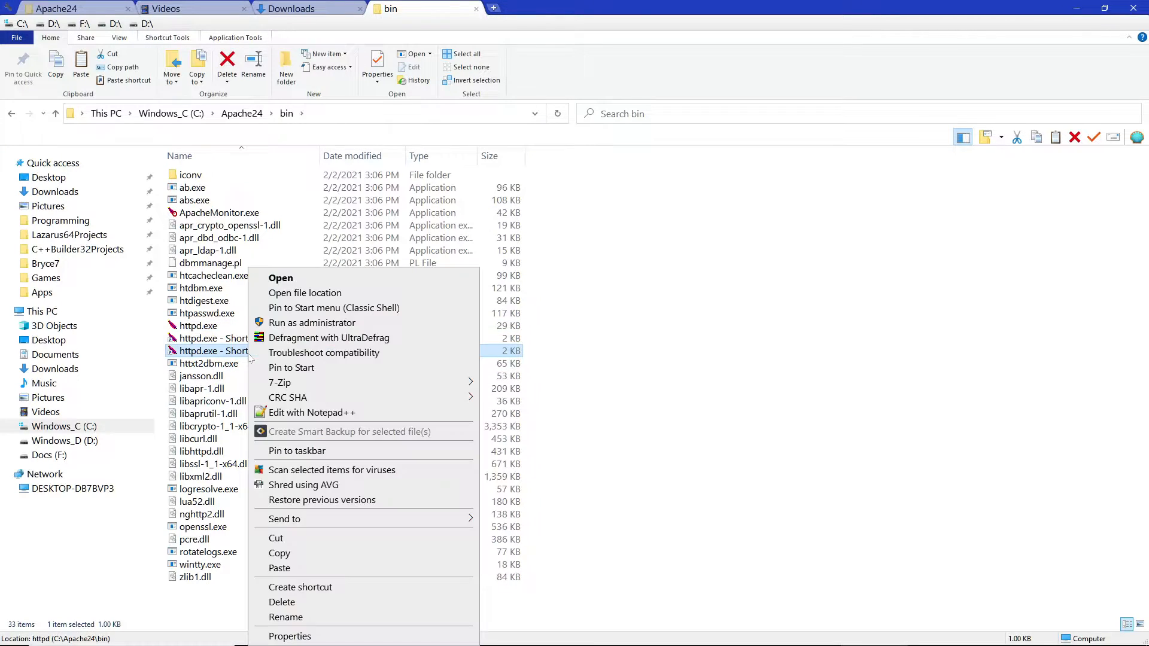
pyautogui.click(288, 553)
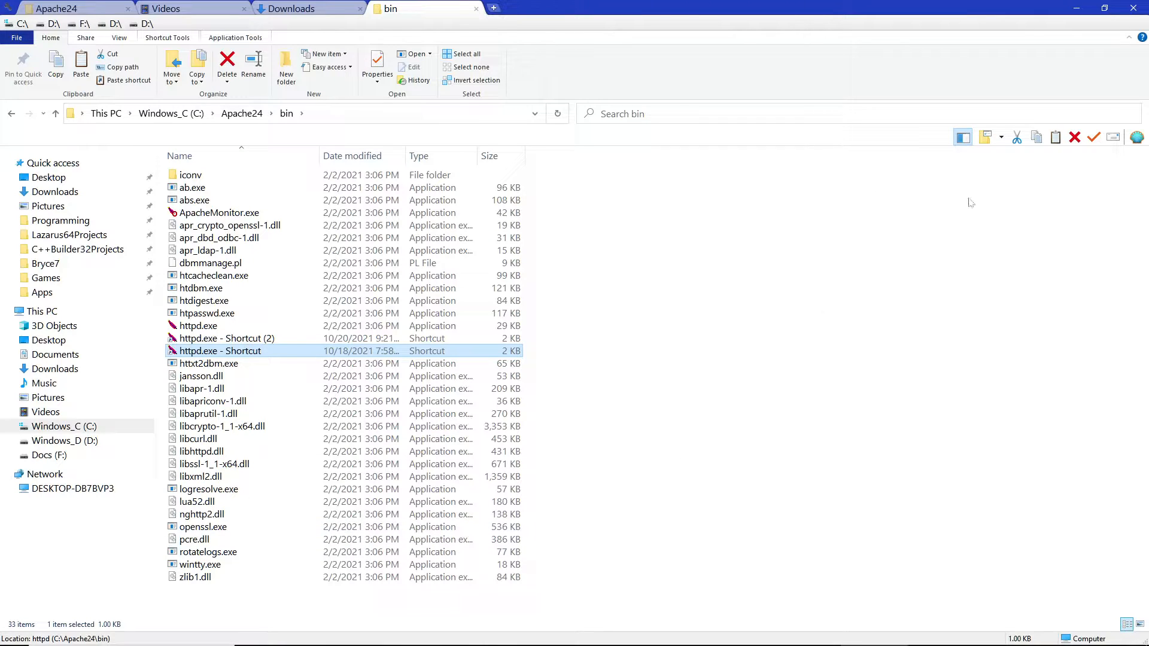
pyautogui.click(1070, 9)
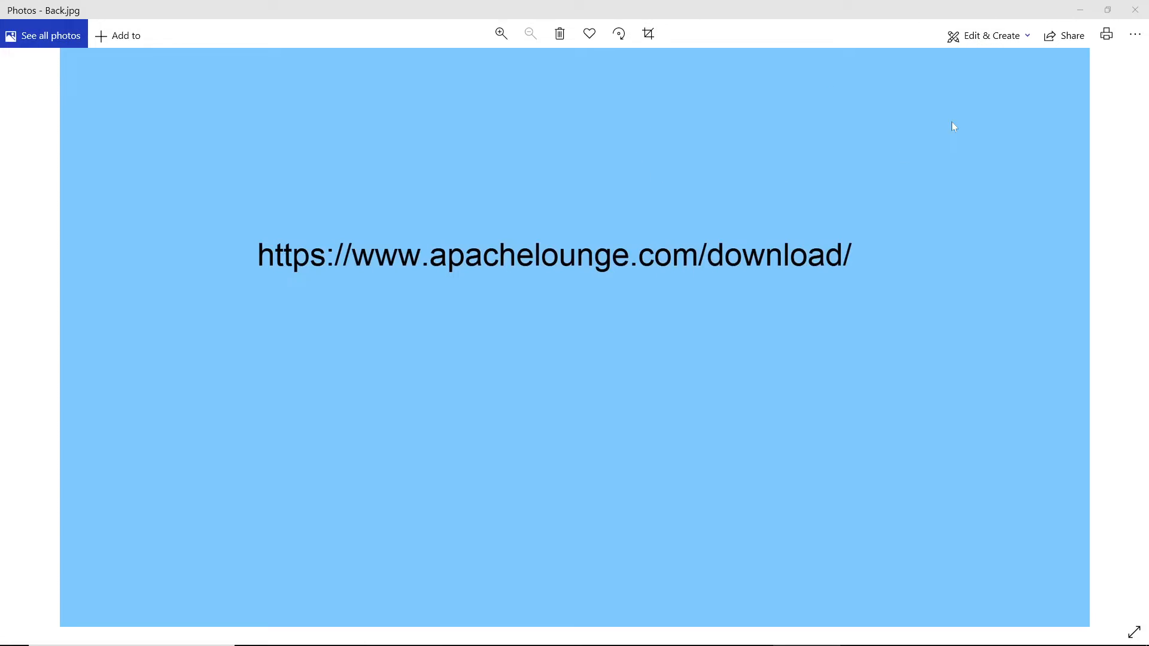
pyautogui.click(1080, 9)
pyautogui.rightClick(378, 121)
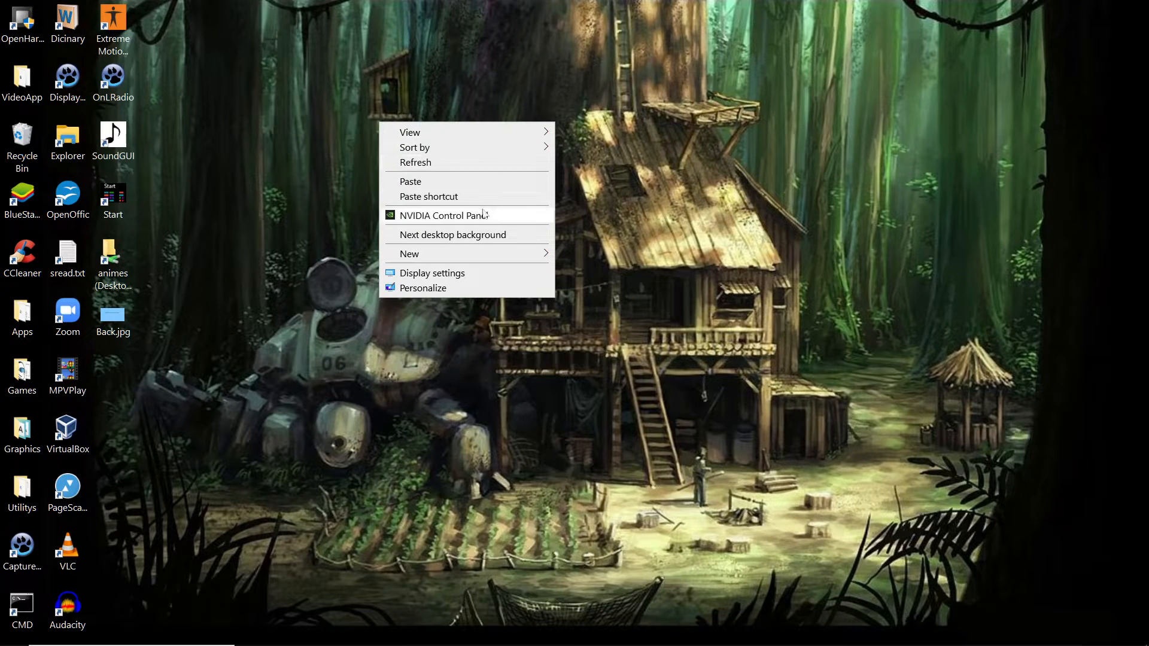
pyautogui.click(436, 196)
# Step: Open httpd.conf from the extracted Apache24 conf folder in Notepad and find the cgi-bin Directory block
pyautogui.click(934, 643)
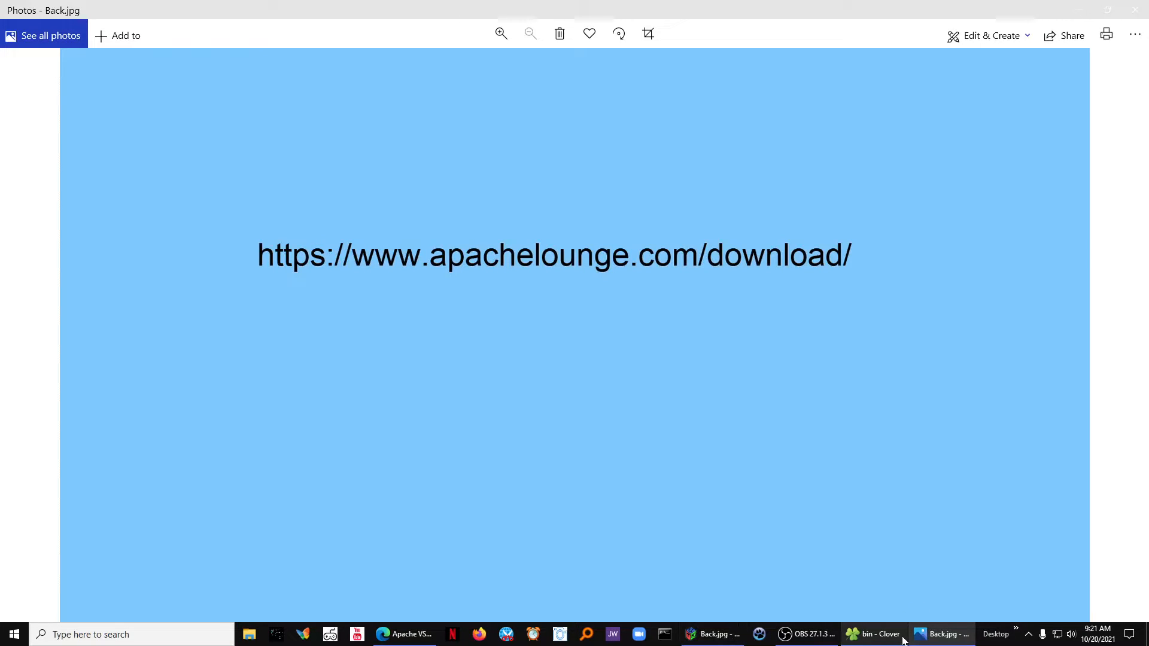
pyautogui.click(868, 634)
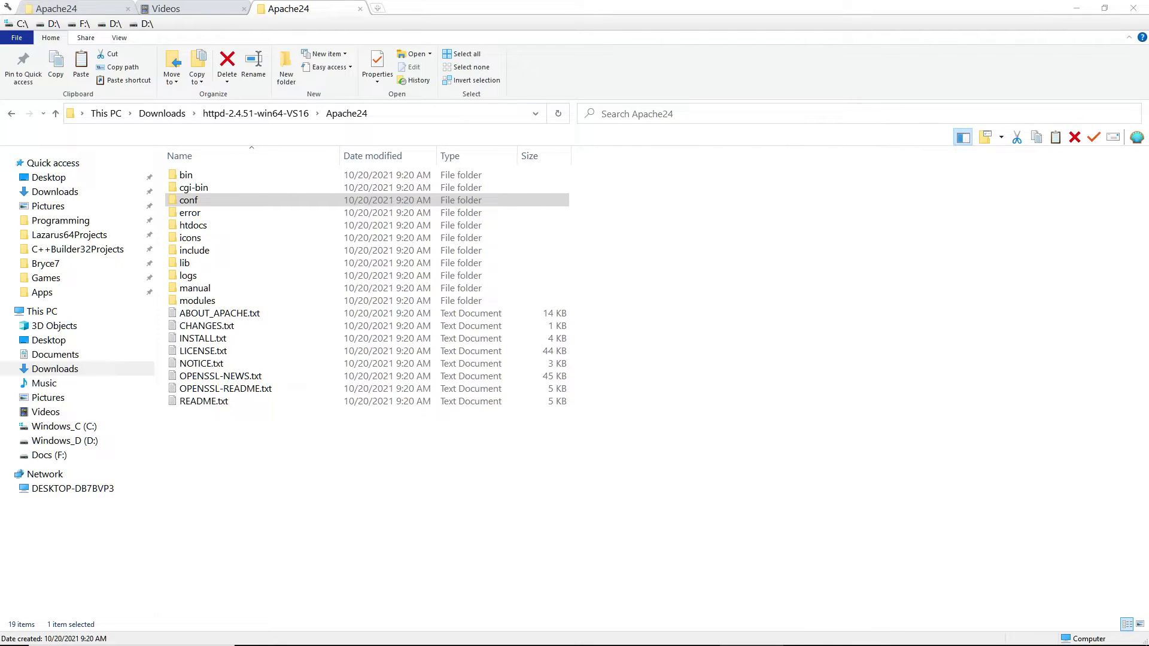
pyautogui.click(205, 201)
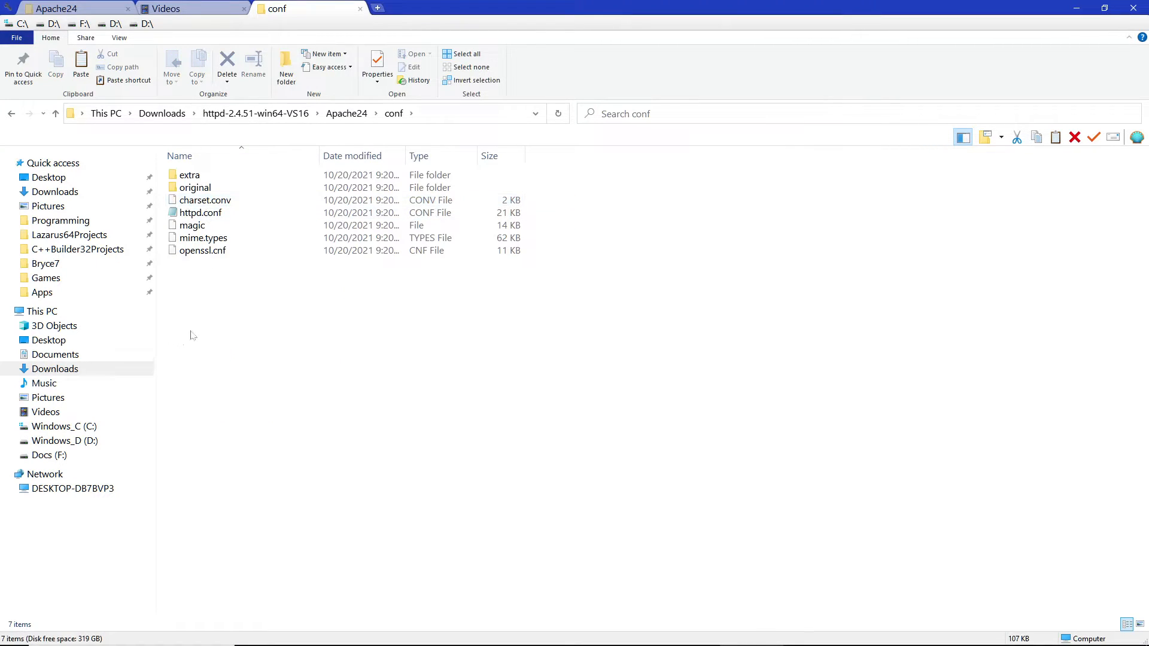
pyautogui.click(218, 214)
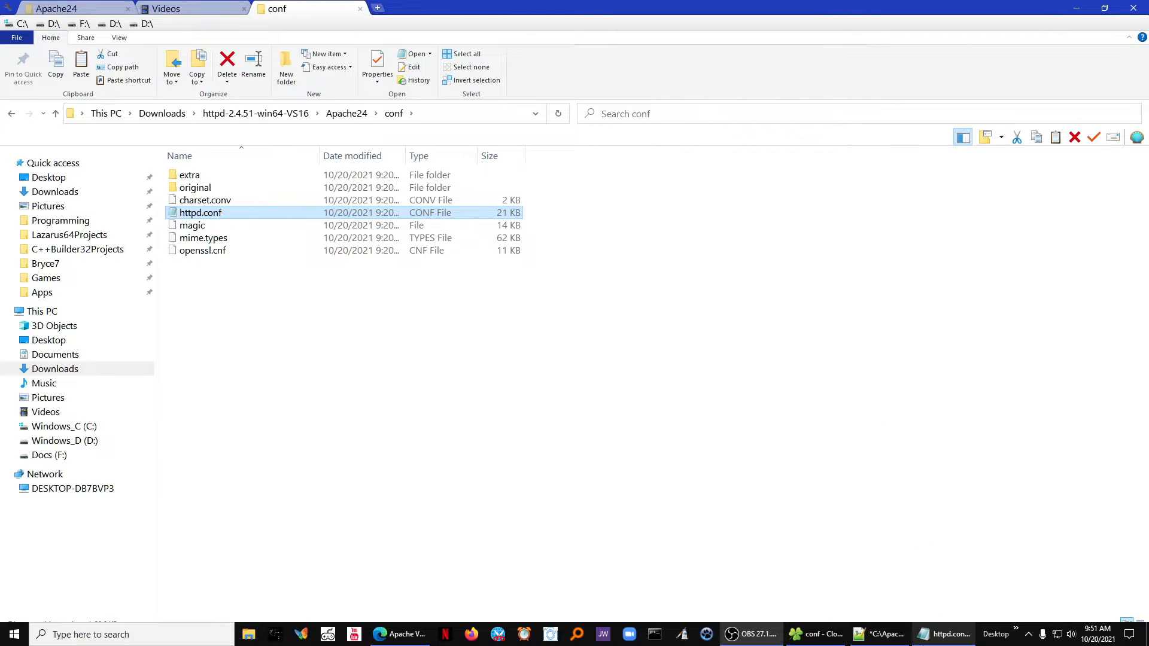
pyautogui.click(937, 643)
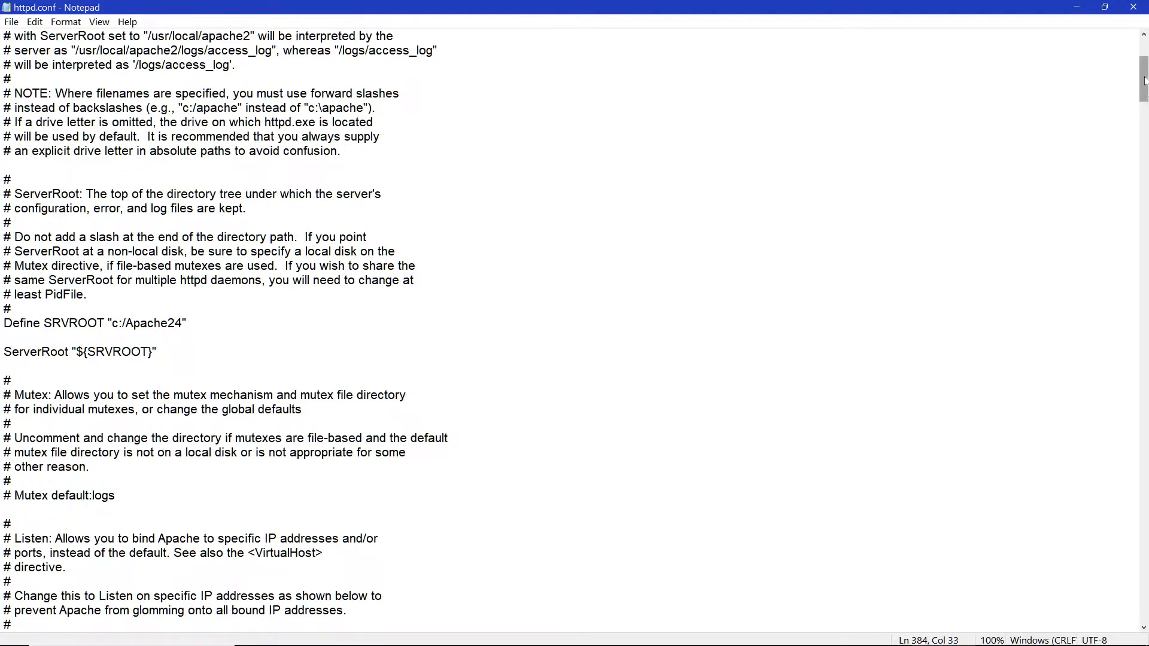
pyautogui.moveTo(1143, 80); pyautogui.dragTo(1140, 461)
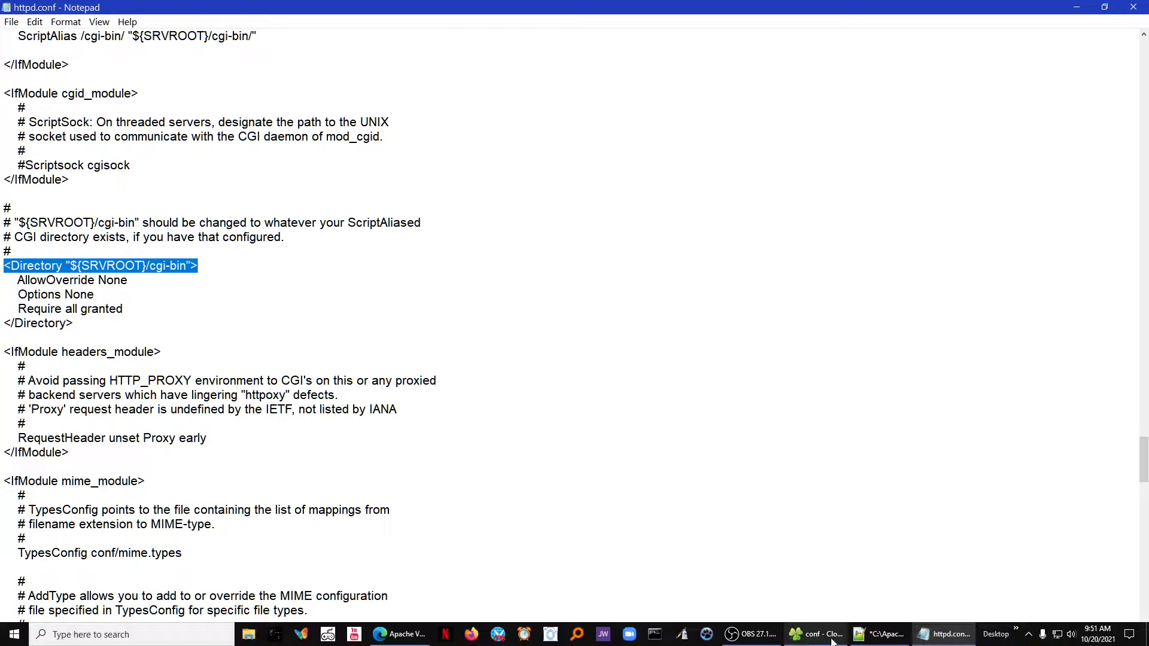
# Step: Switch to Notepad++ and review the Options and AllowOverride lines in the cgi-bin Directory block of C:\Apache24\conf\httpd.conf
pyautogui.click(879, 634)
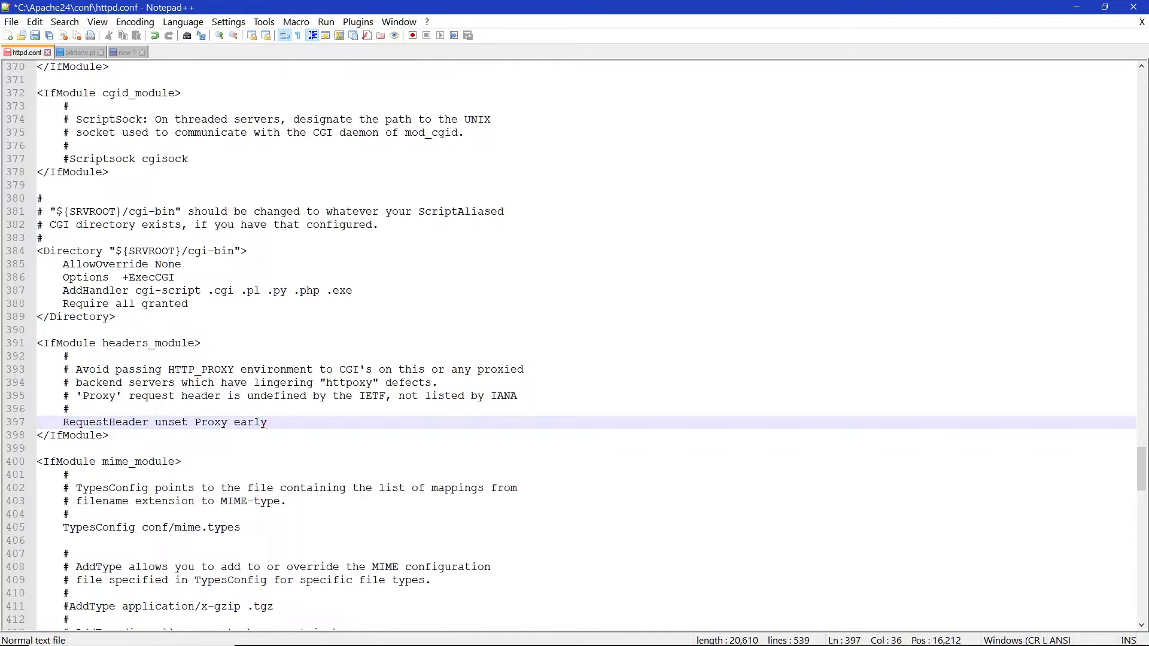
pyautogui.moveTo(175, 277); pyautogui.dragTo(122, 277)
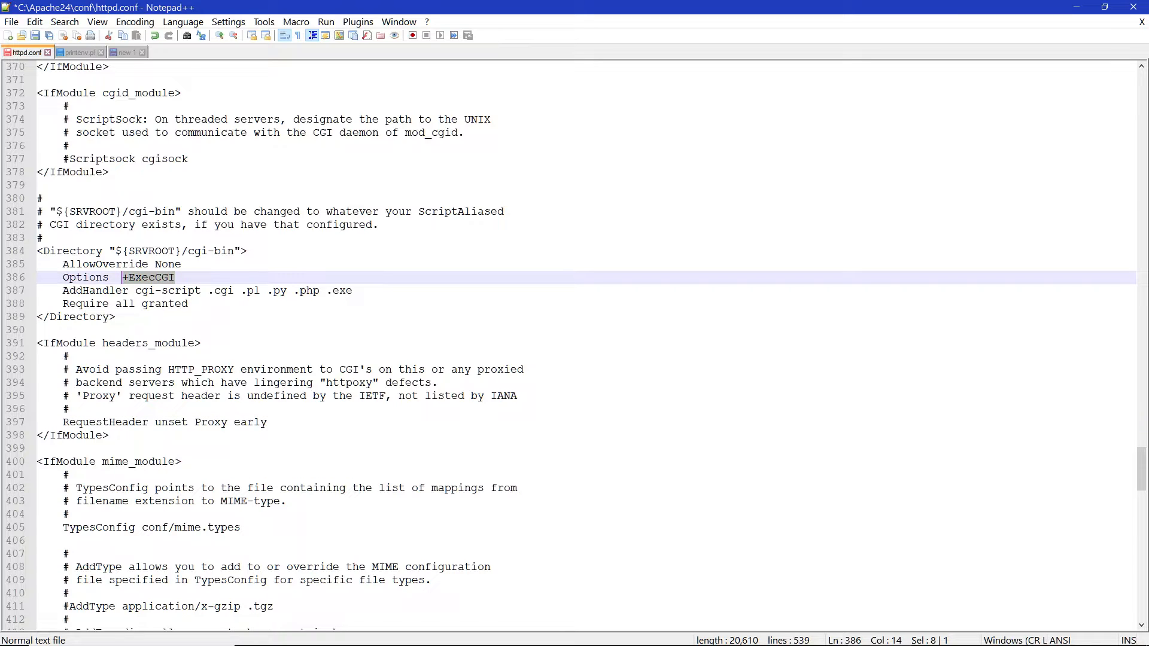
pyautogui.click(181, 264)
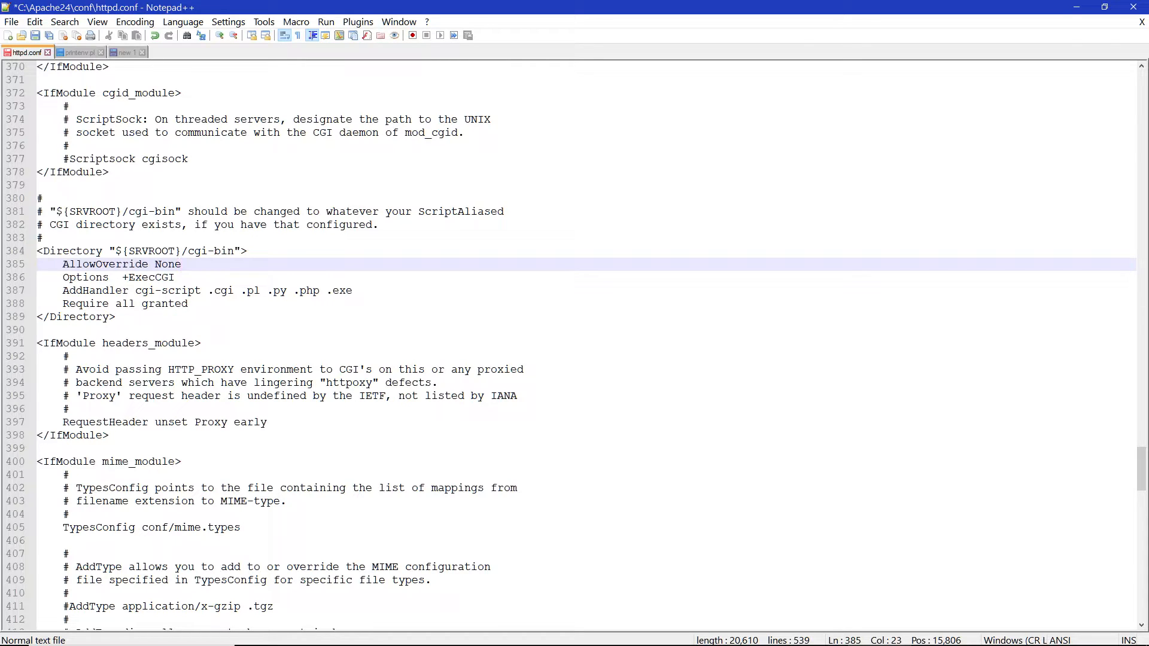
# Step: Switch back to the file manager and open the conf folder inside the extracted Apache24 folder
pyautogui.hotkey('alt', 'Tab')
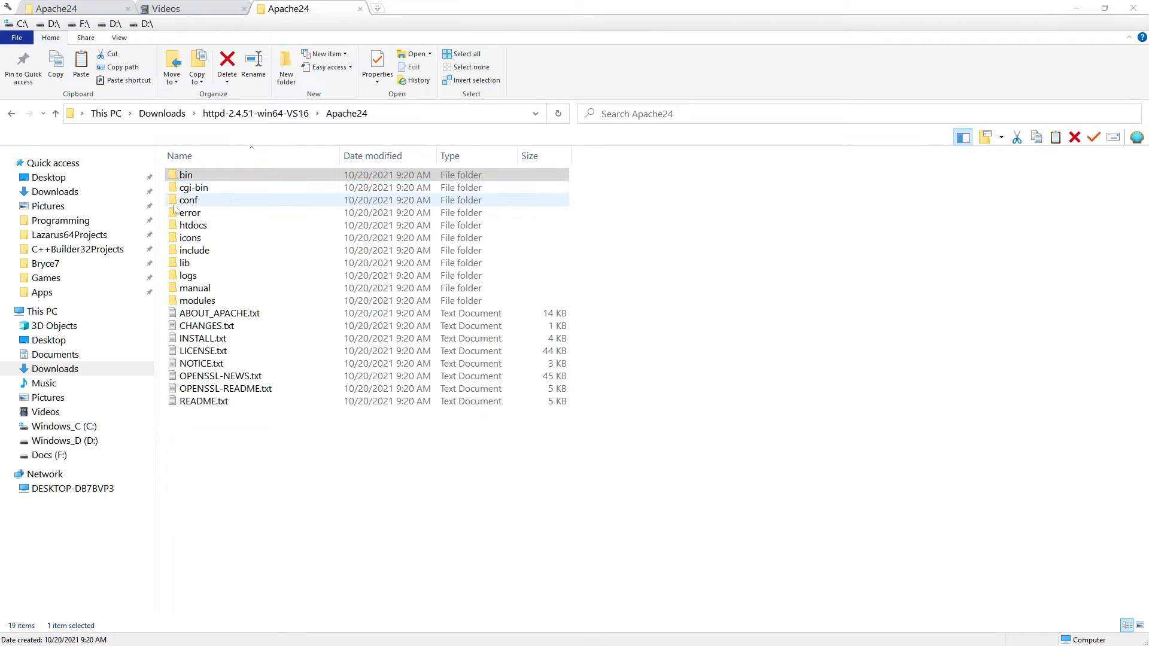
pyautogui.doubleClick(194, 201)
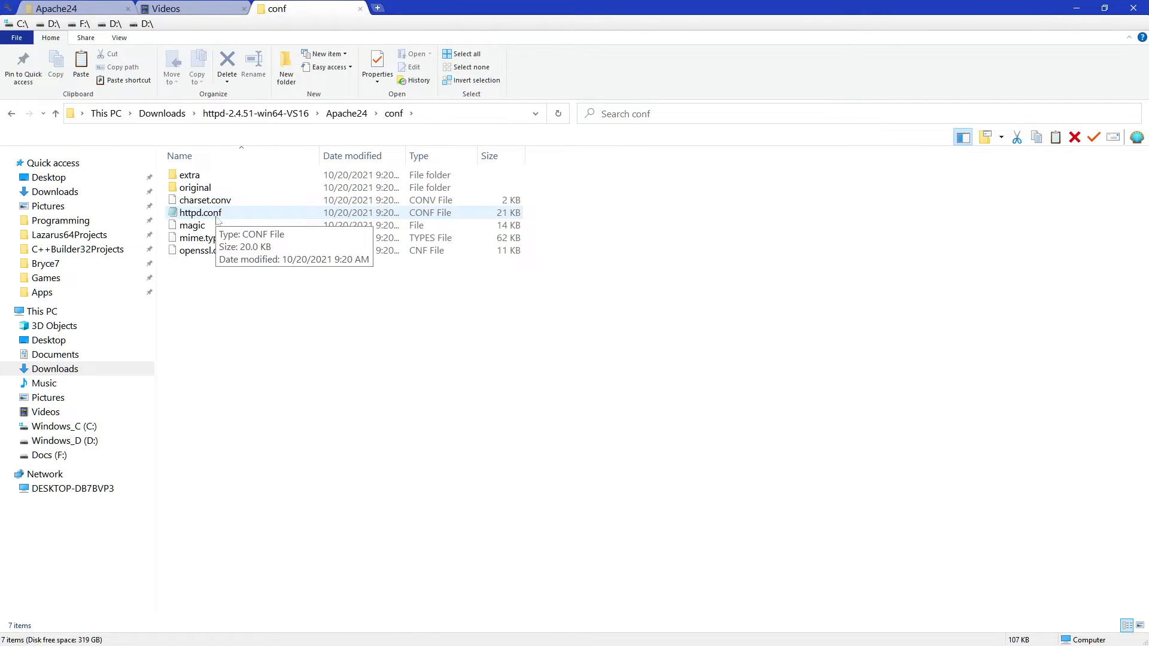
# Step: Inspect the bin folder with httpd.exe and the cgi-bin folder inside the extracted Apache24 folder
pyautogui.click(359, 115)
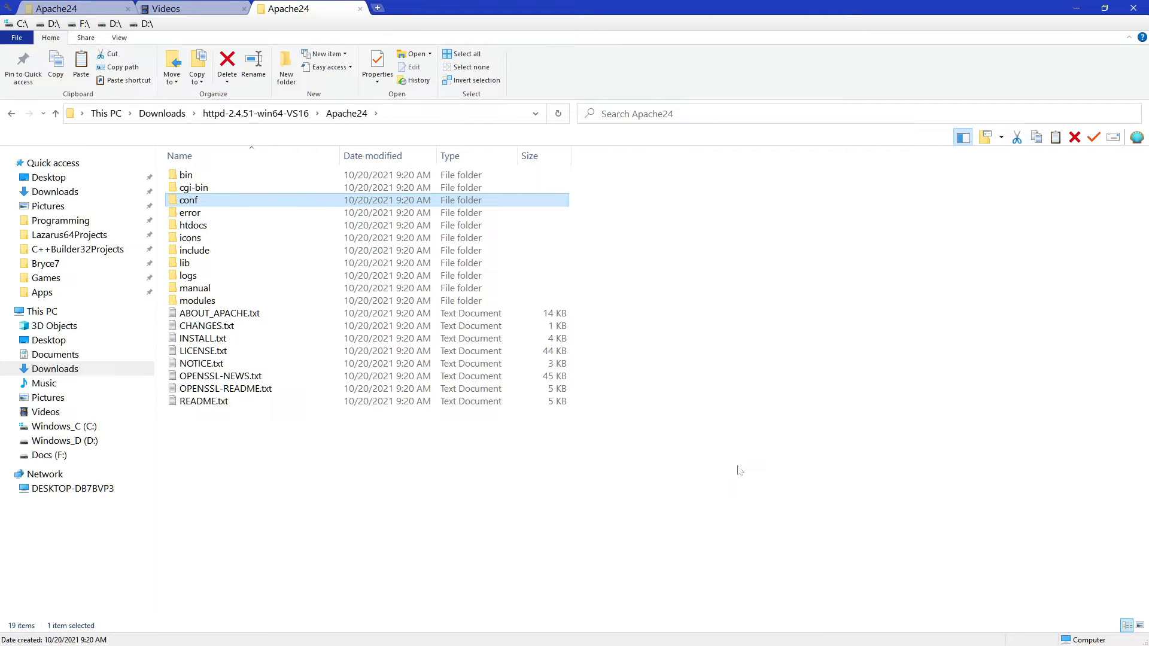
pyautogui.click(195, 177)
pyautogui.doubleClick(195, 178)
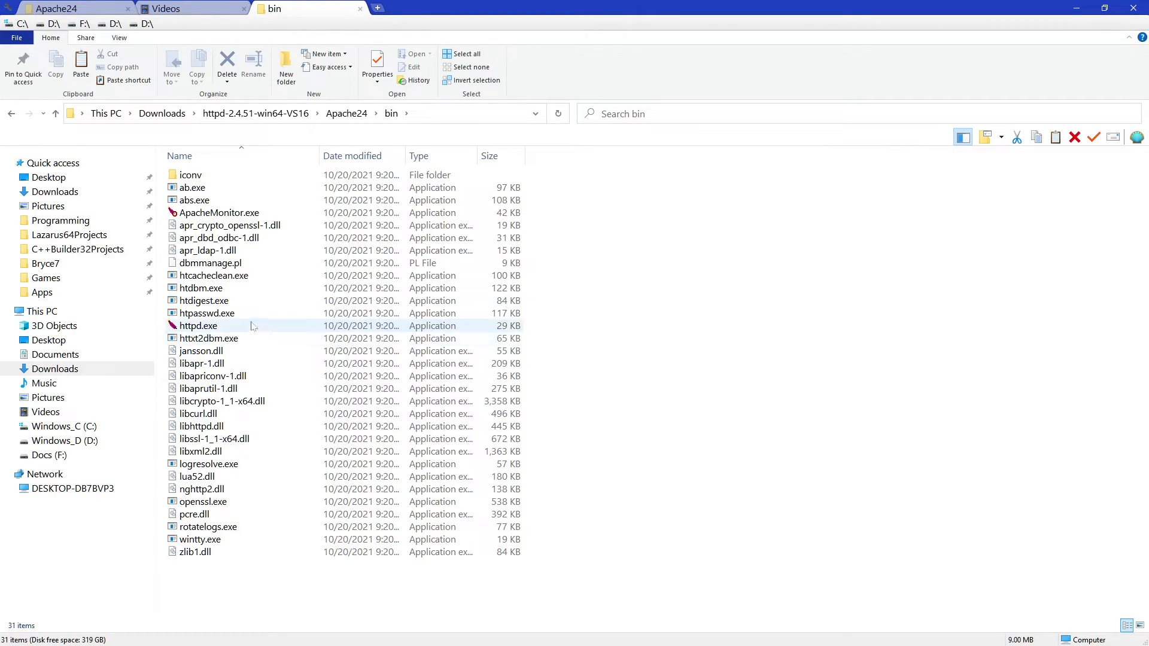
pyautogui.moveTo(247, 333)
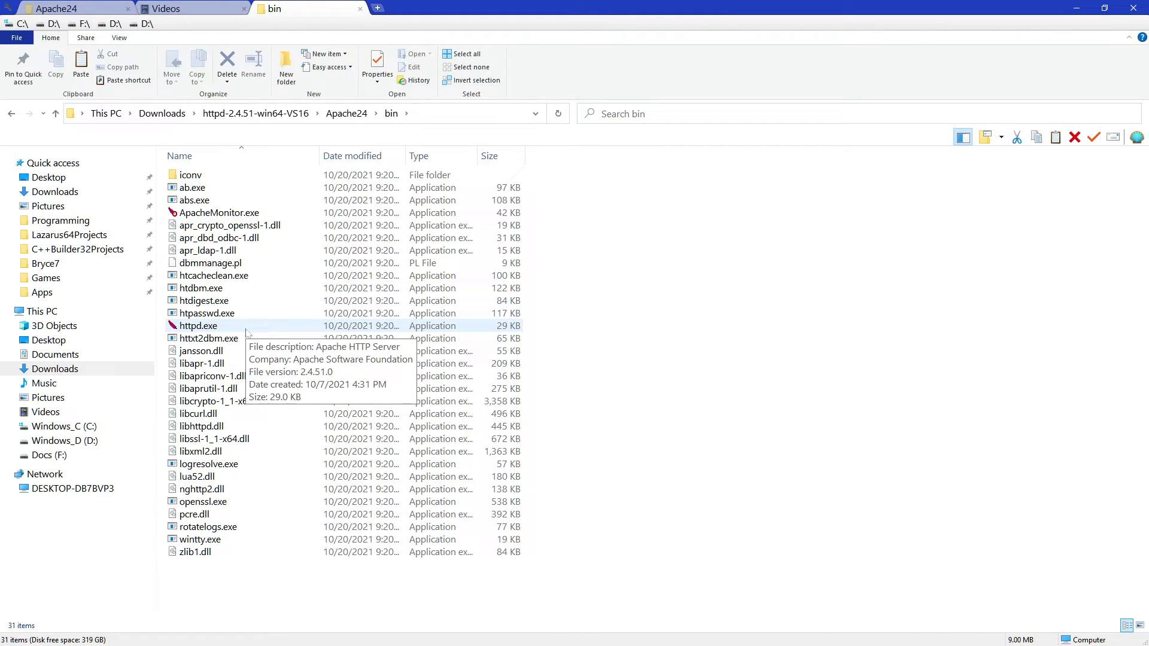
pyautogui.click(347, 113)
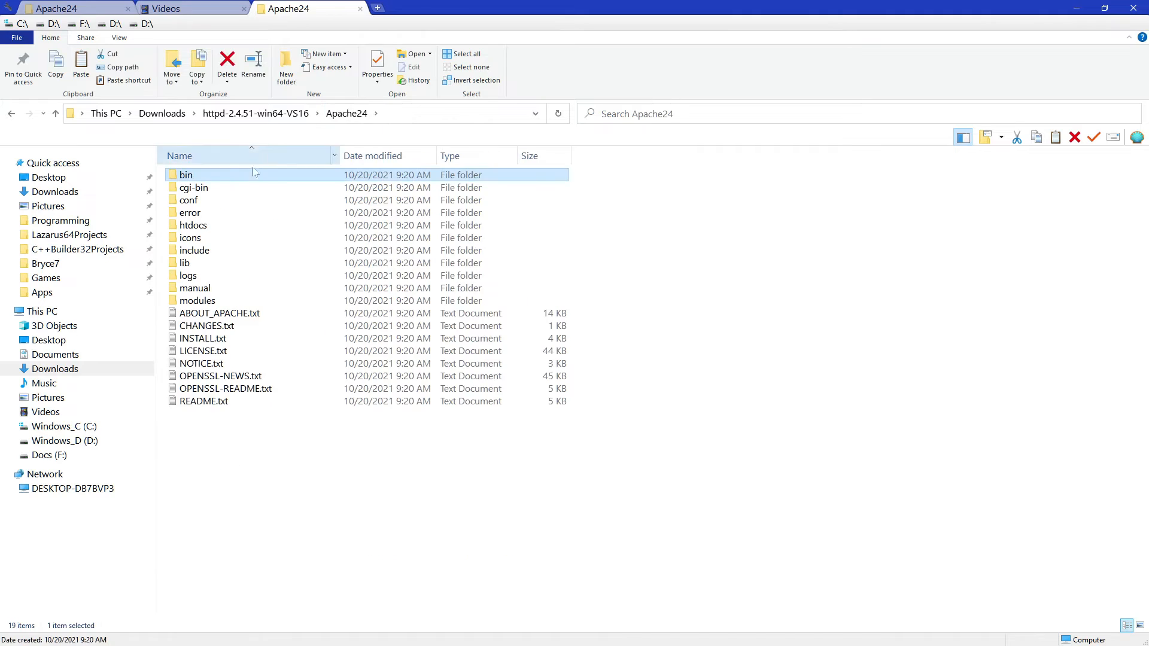
pyautogui.doubleClick(208, 188)
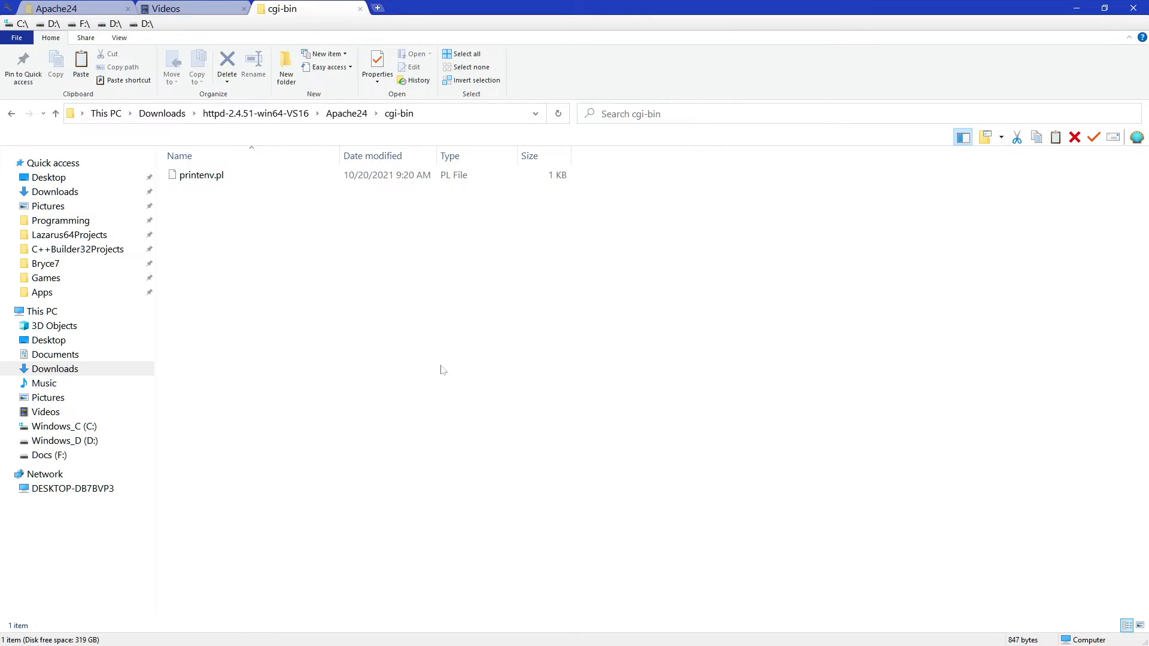
# Step: Inspect httpd.conf in the conf folder and index.html in the htdocs folder of the extracted Apache24 folder
pyautogui.click(339, 115)
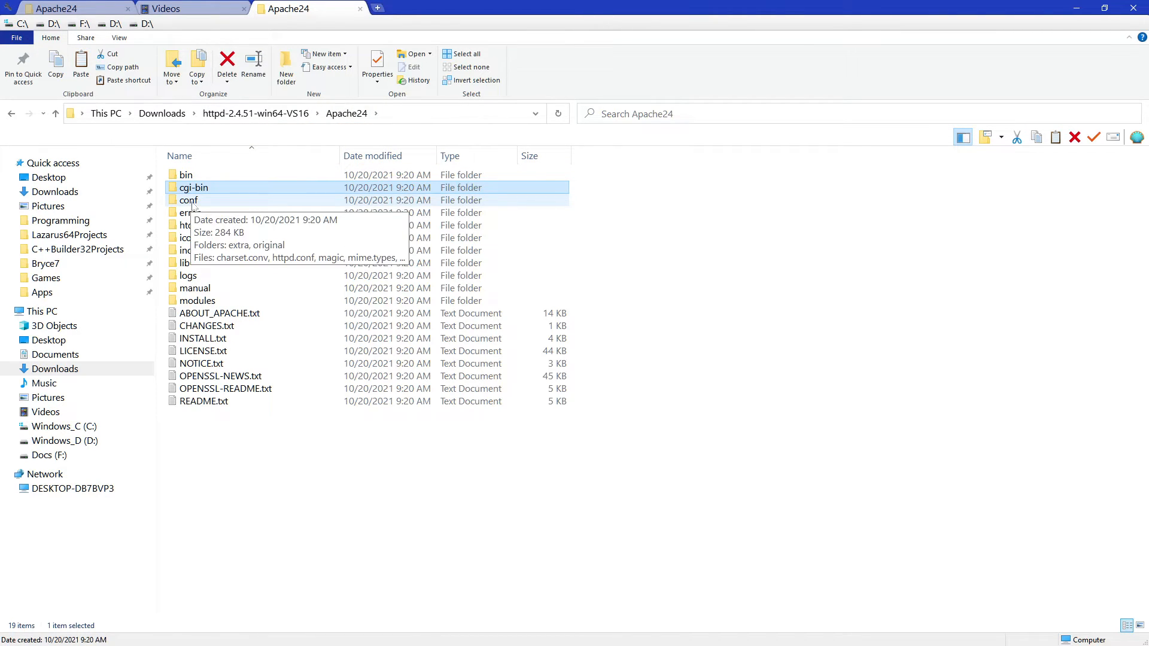
pyautogui.doubleClick(193, 207)
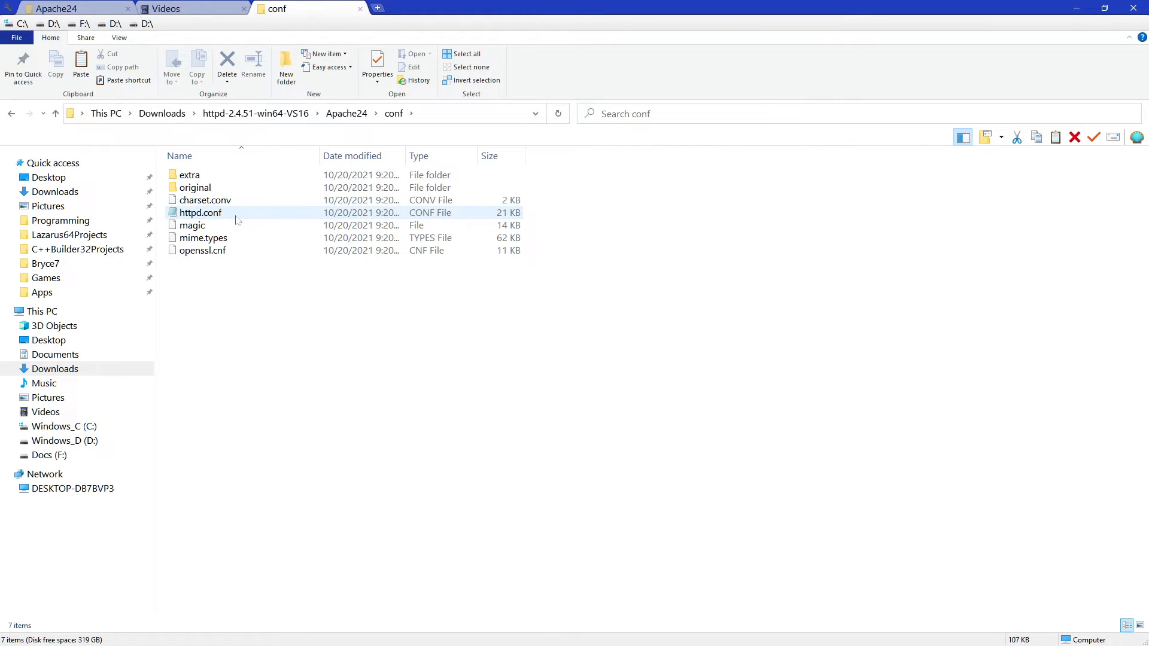
pyautogui.moveTo(236, 221)
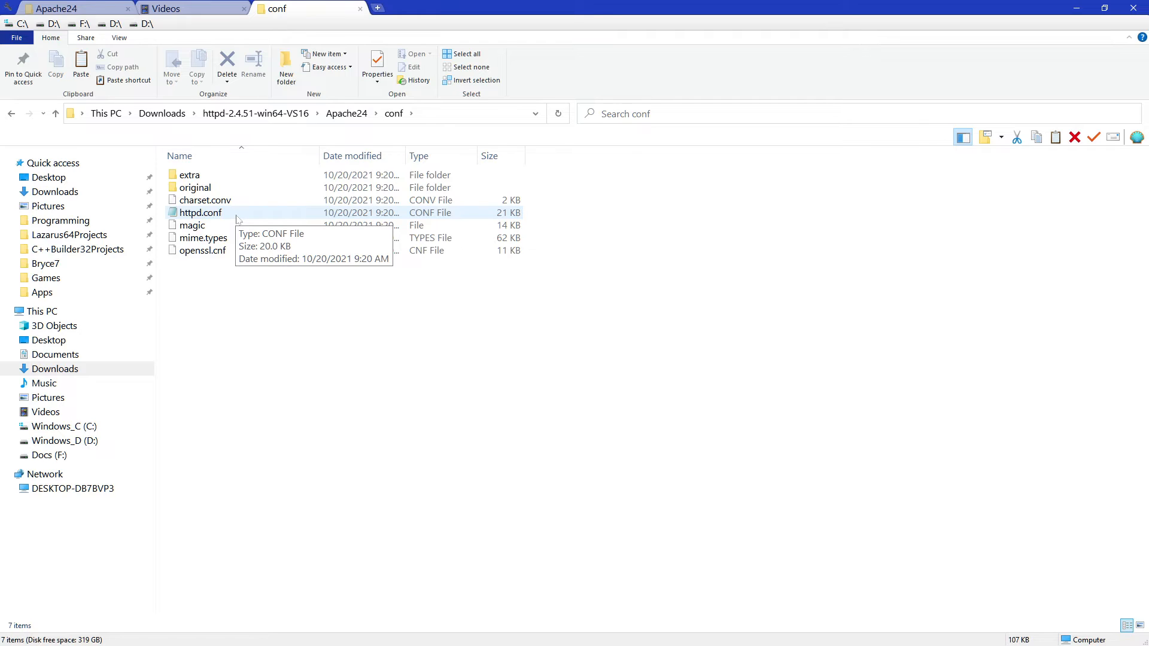
pyautogui.click(346, 113)
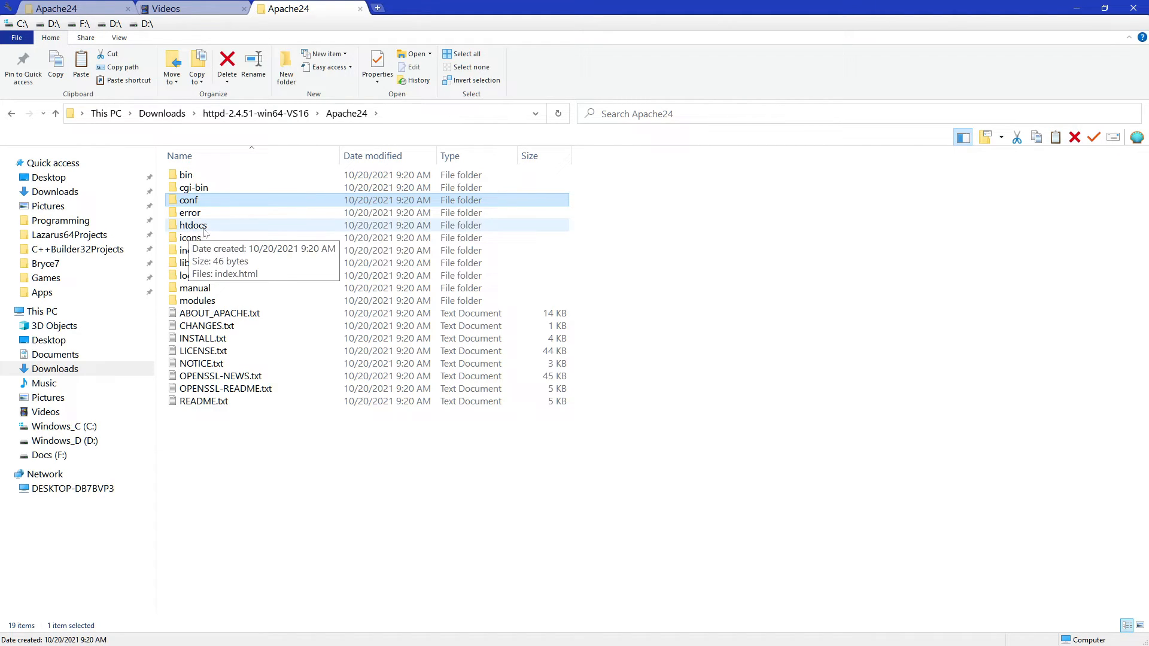
pyautogui.click(224, 227)
pyautogui.press('Return')
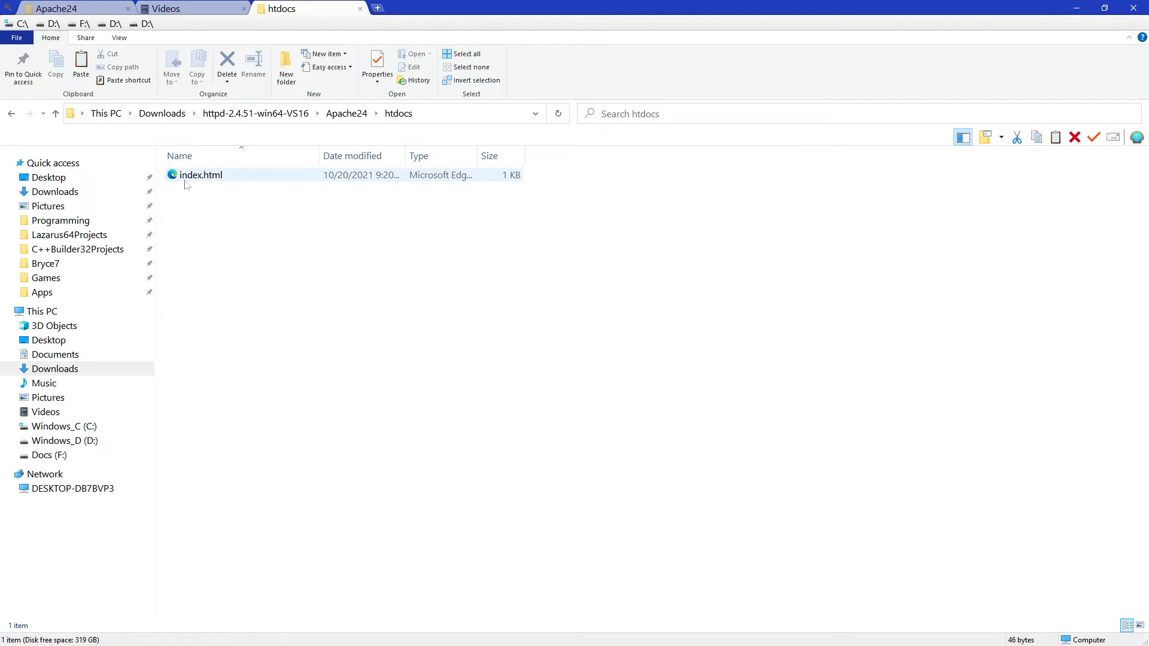
pyautogui.moveTo(214, 184)
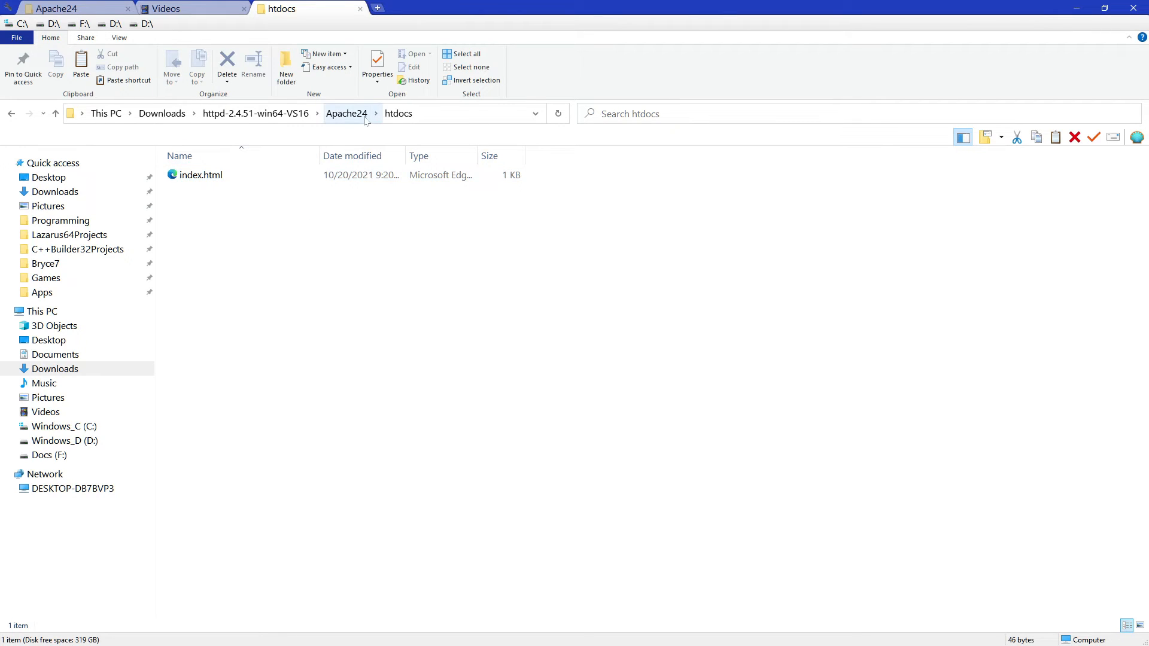
# Step: Open install.log from the extracted Apache24 logs folder, read through it and close it
pyautogui.click(347, 113)
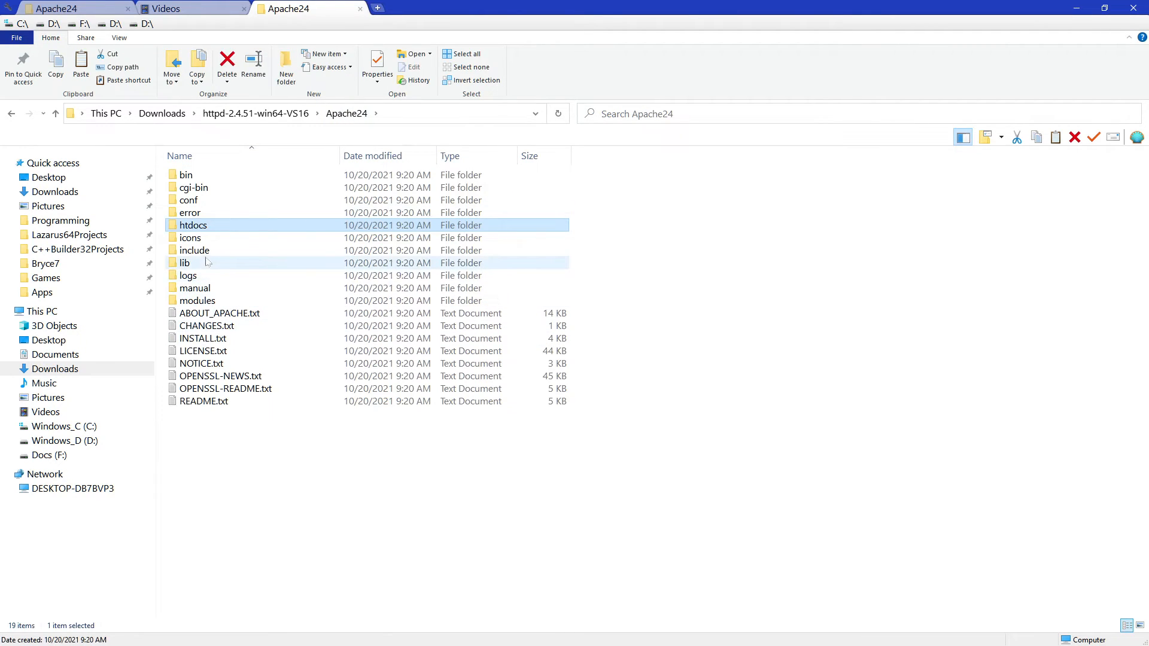
pyautogui.doubleClick(198, 277)
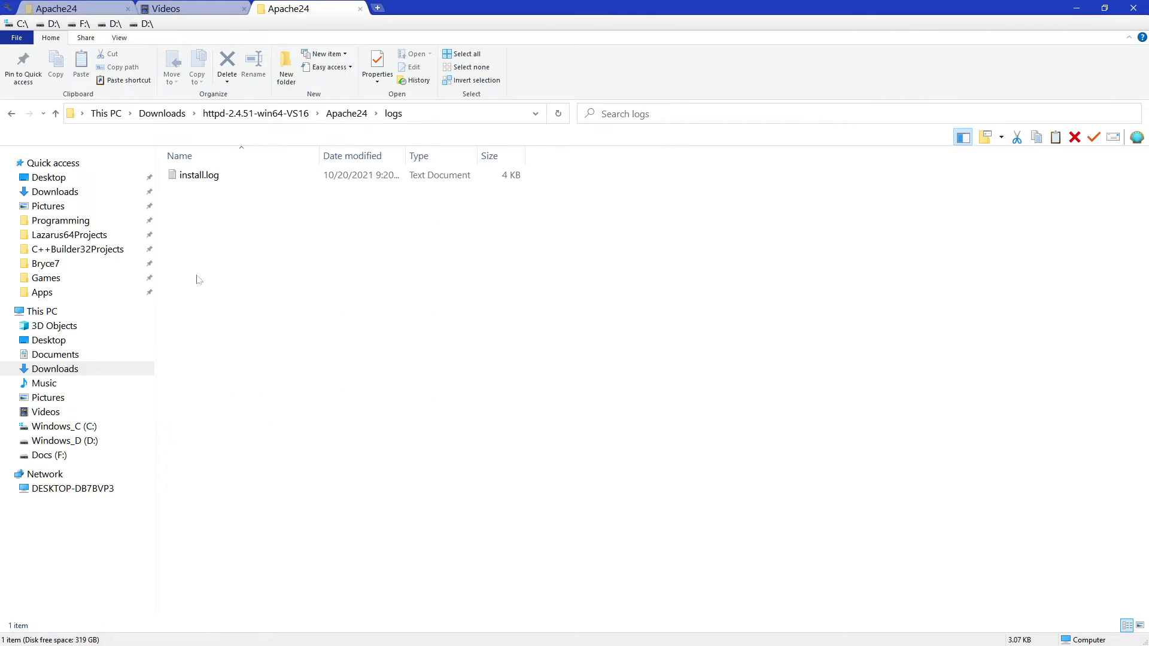
pyautogui.click(194, 179)
pyautogui.doubleClick(195, 179)
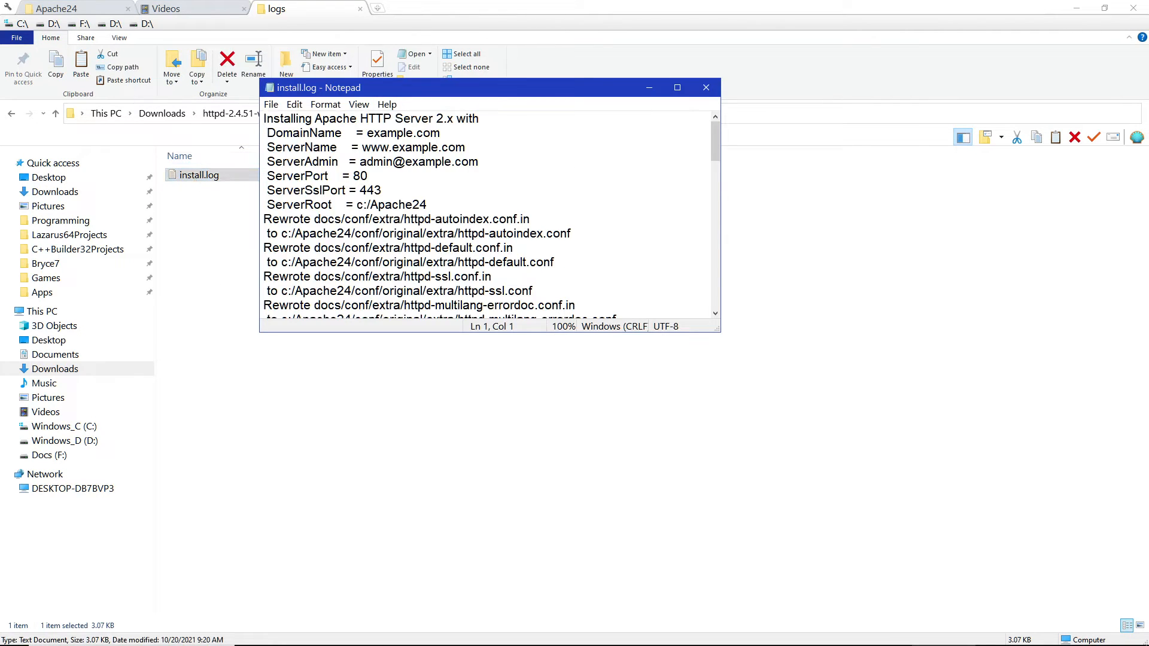
pyautogui.moveTo(716, 136); pyautogui.dragTo(699, 255)
pyautogui.click(706, 87)
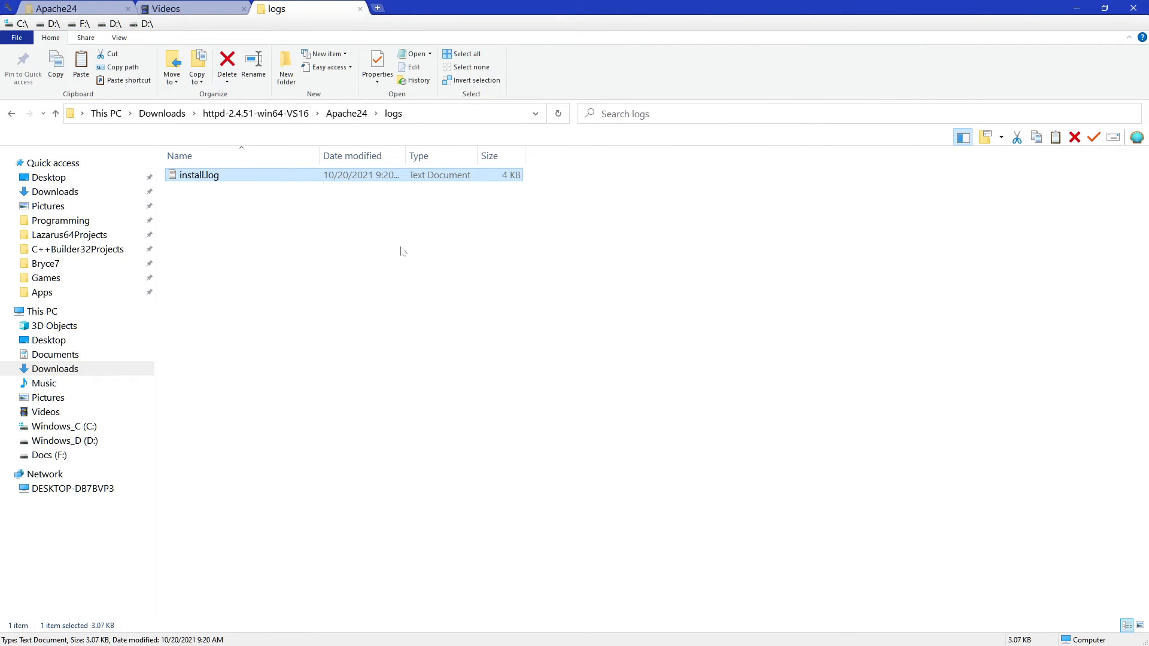
# Step: Open docs.txt from the extracted Apache24 manual folder, read it and close it
pyautogui.click(347, 113)
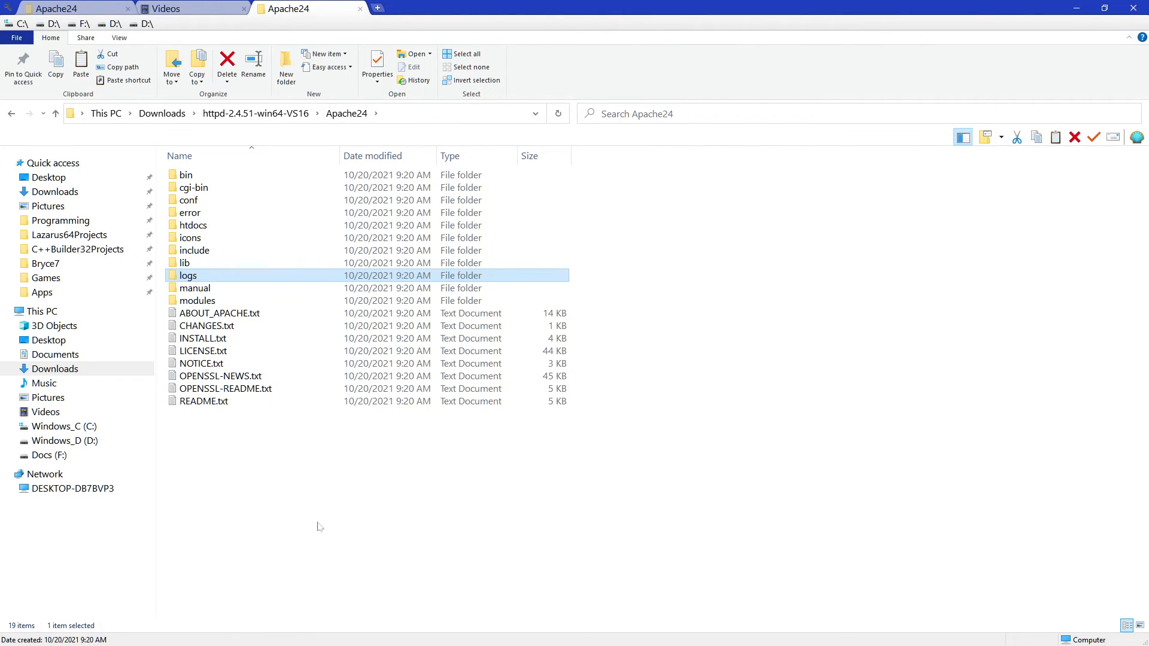
pyautogui.doubleClick(199, 289)
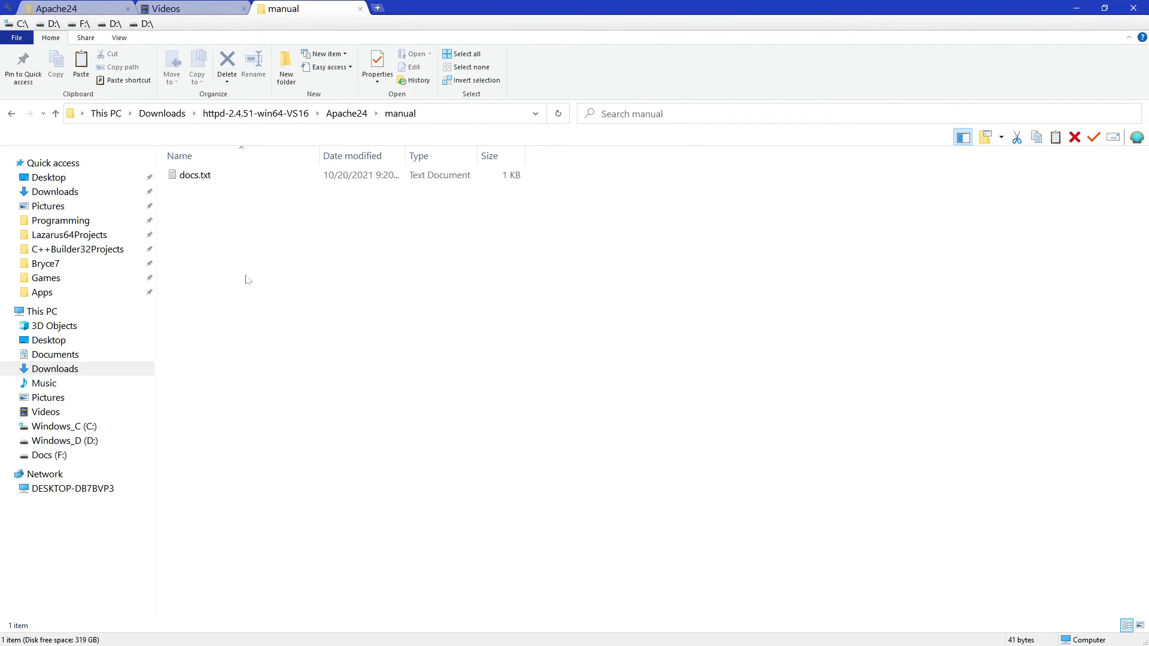
pyautogui.doubleClick(199, 182)
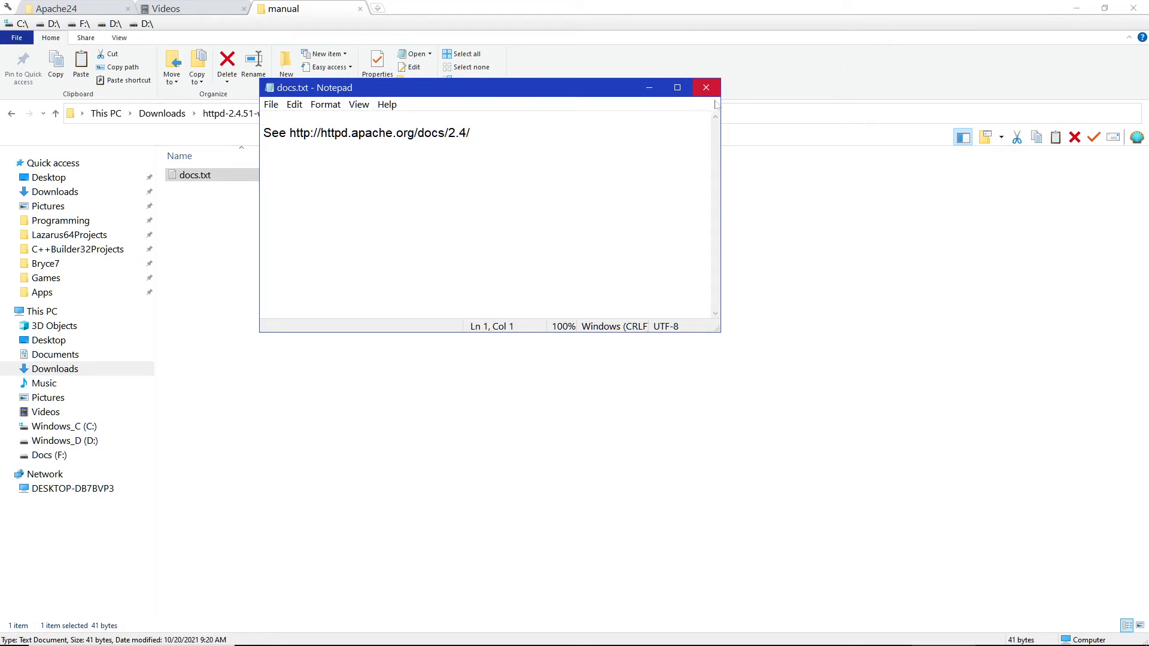
pyautogui.click(705, 87)
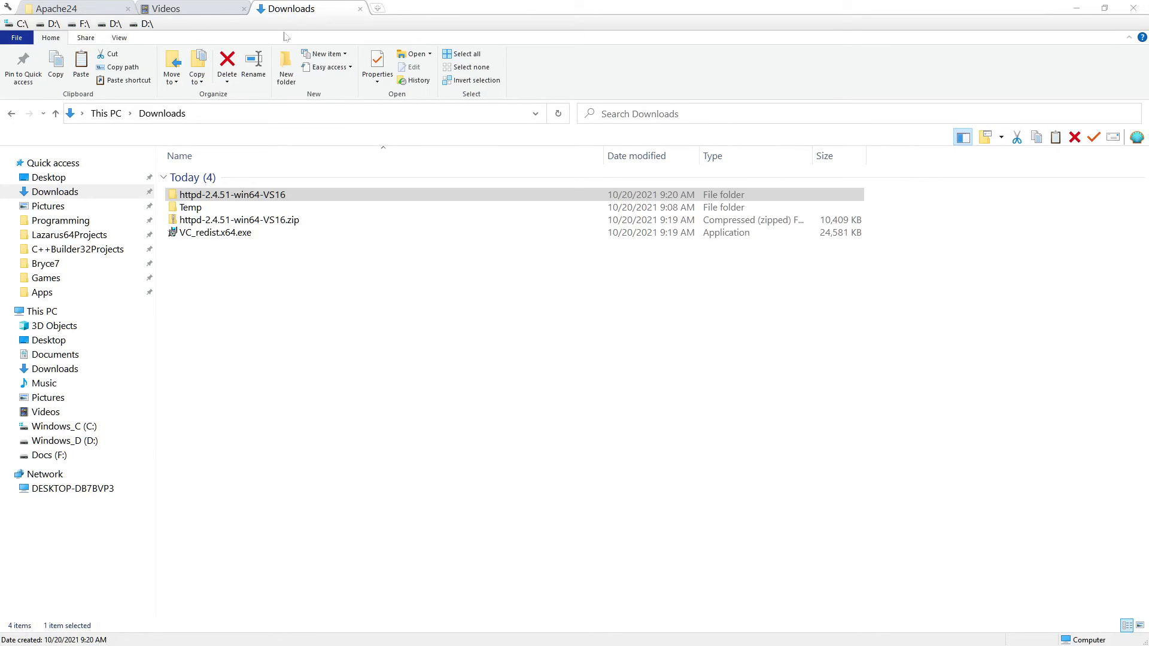
# Step: Launch VC_redist.x64.exe from the Downloads folder and cancel out of its setup
pyautogui.click(213, 235)
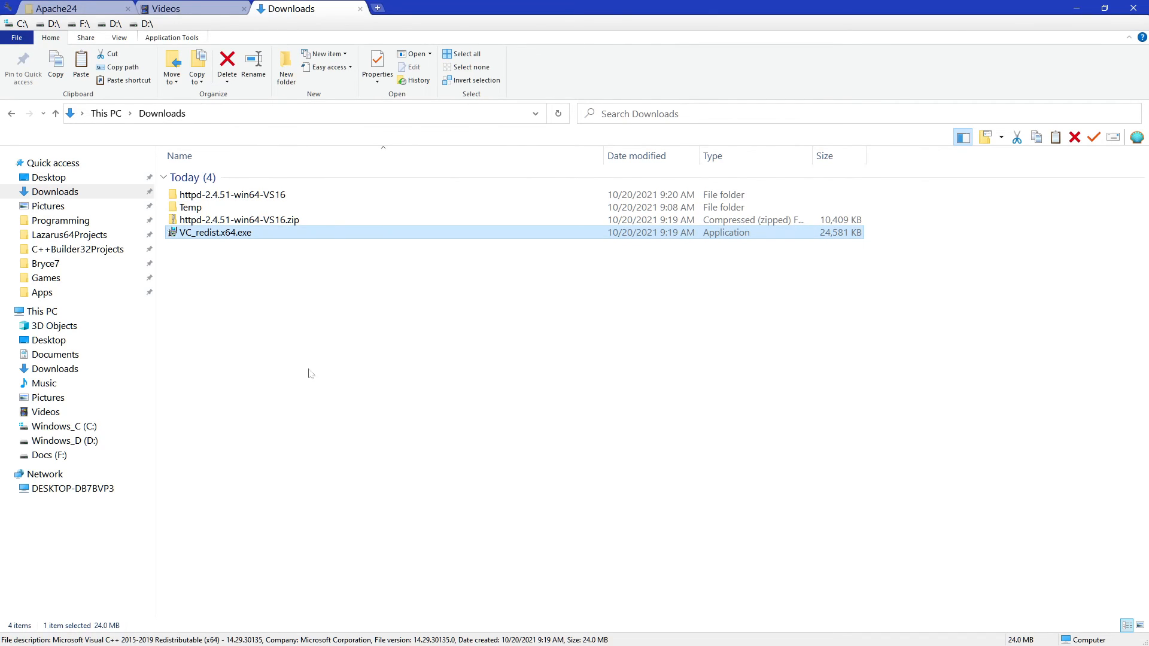
pyautogui.doubleClick(260, 237)
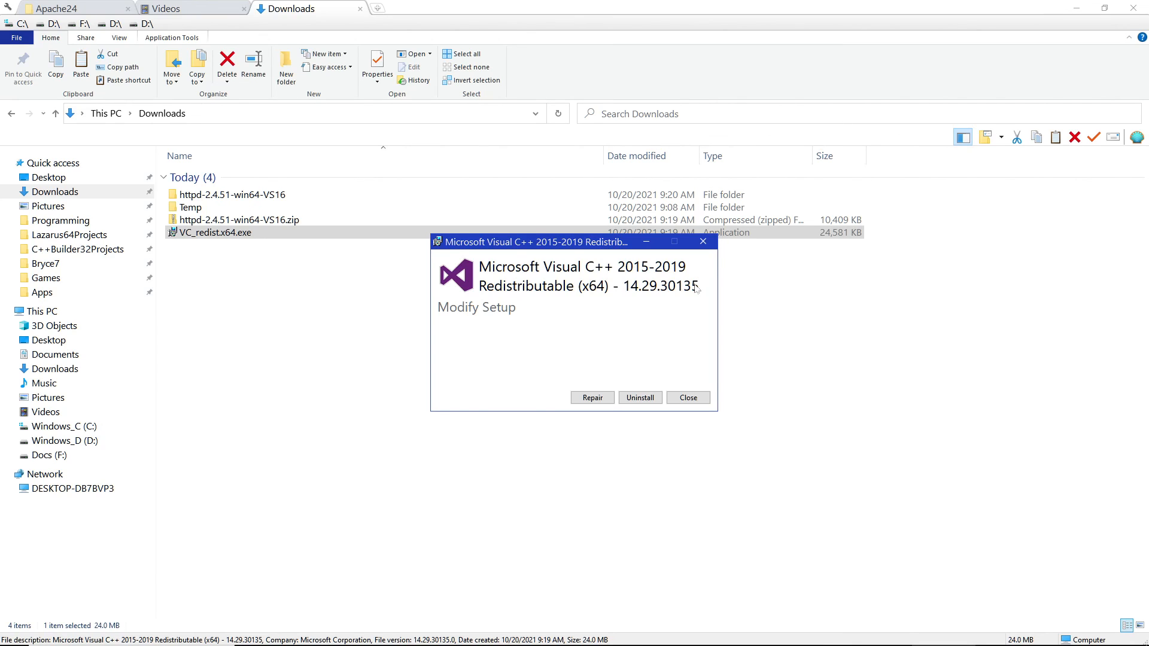
pyautogui.click(689, 405)
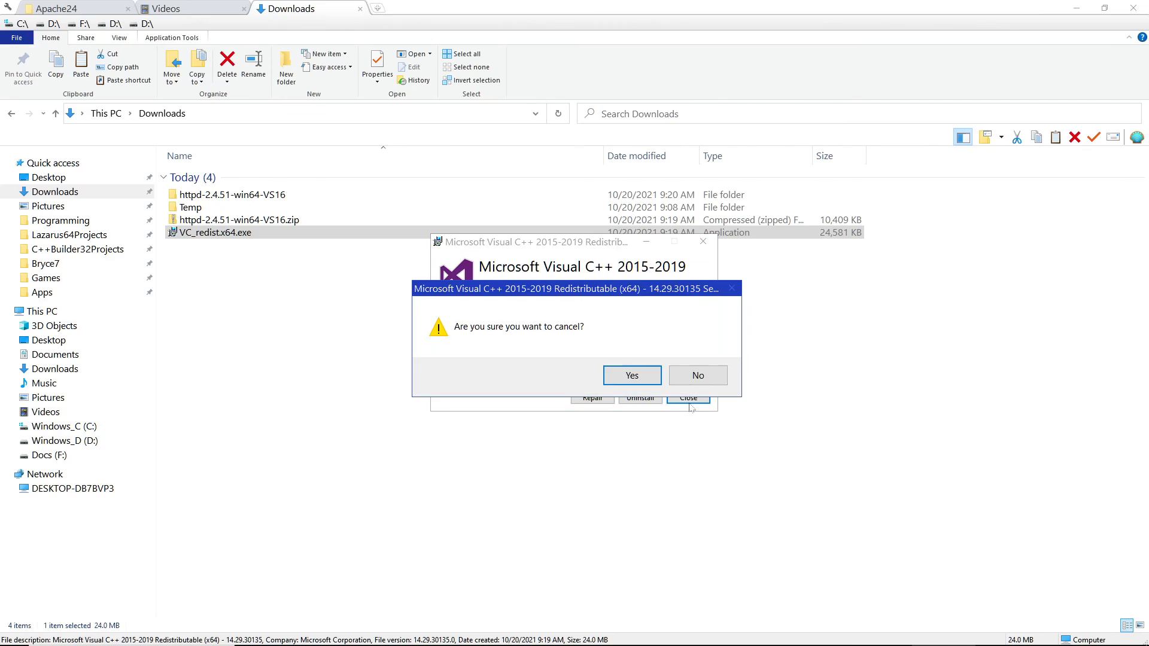
pyautogui.click(622, 375)
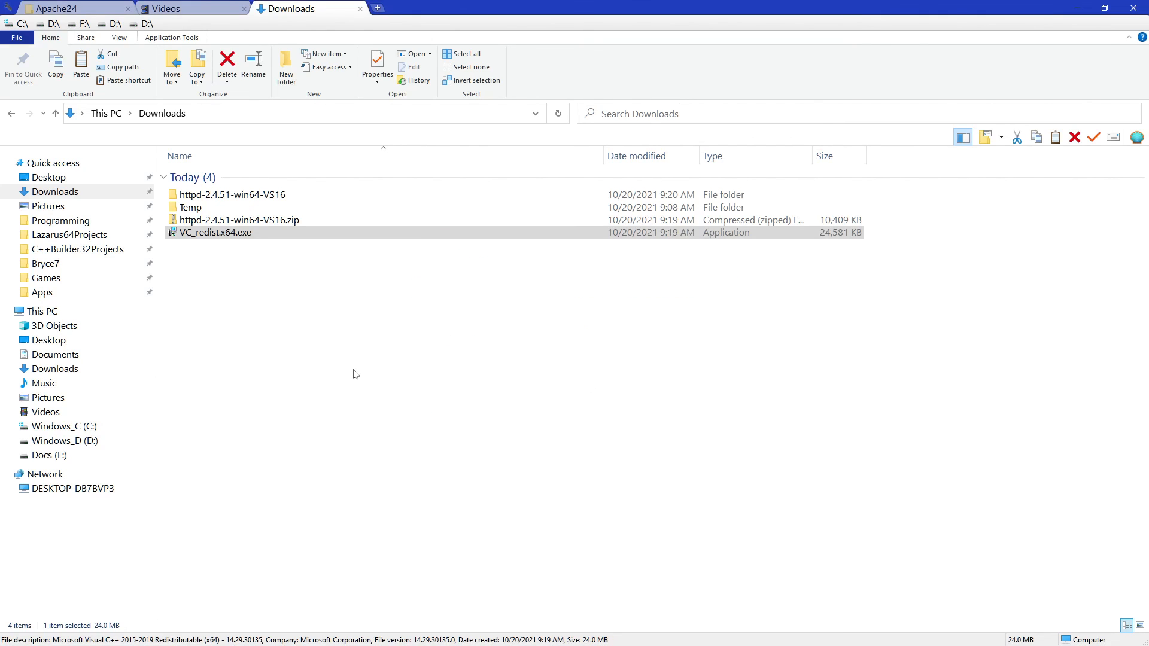